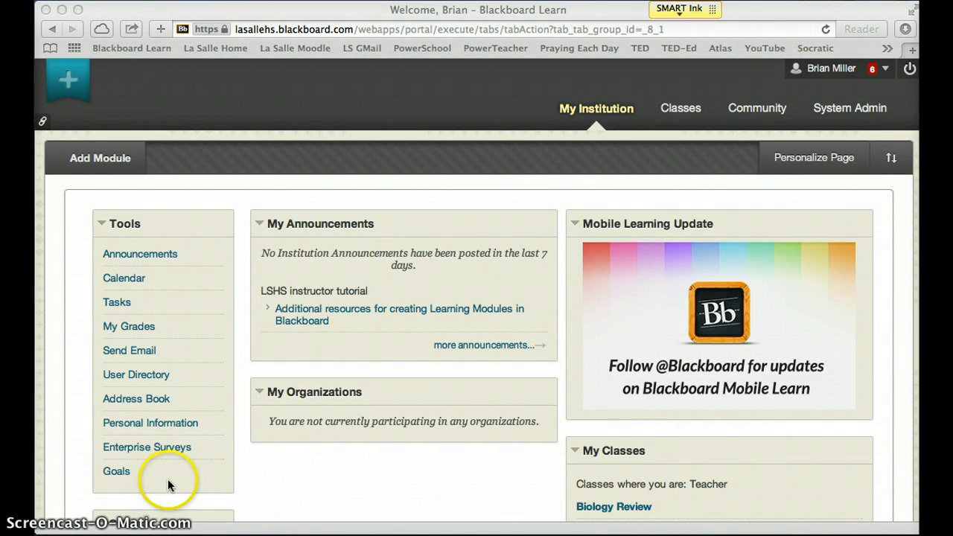
Open the Chemistry H A - Period 1 class and go to its Content area
scroll(447, 423, down, 5)
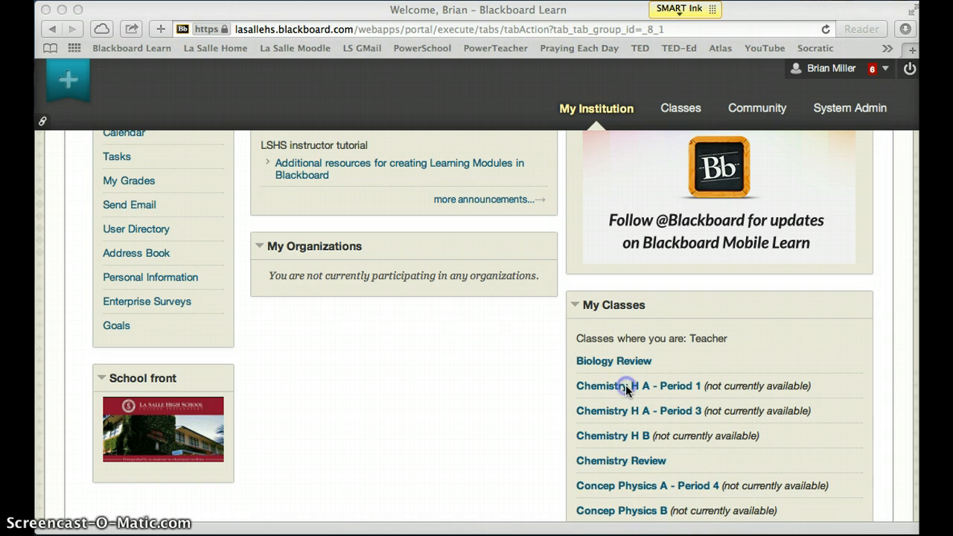
click(626, 385)
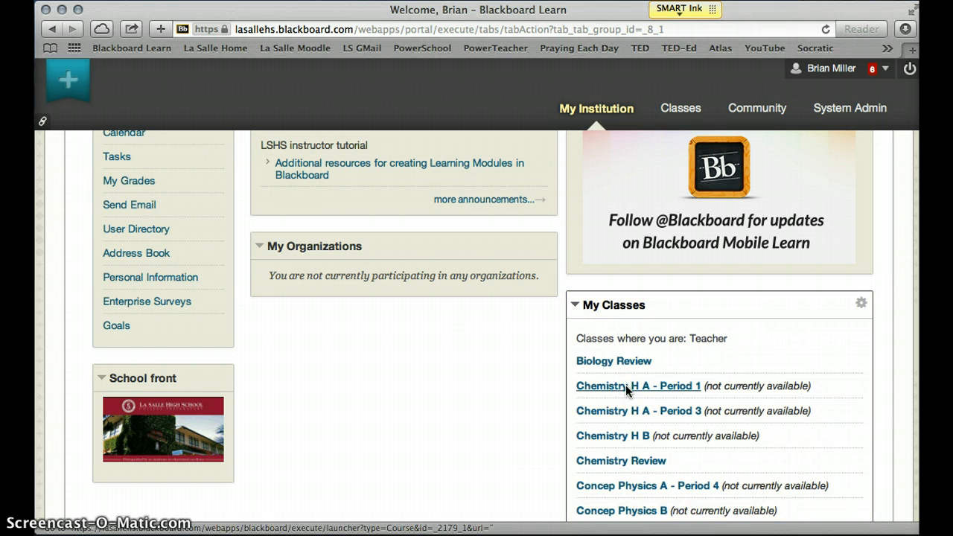
click(625, 386)
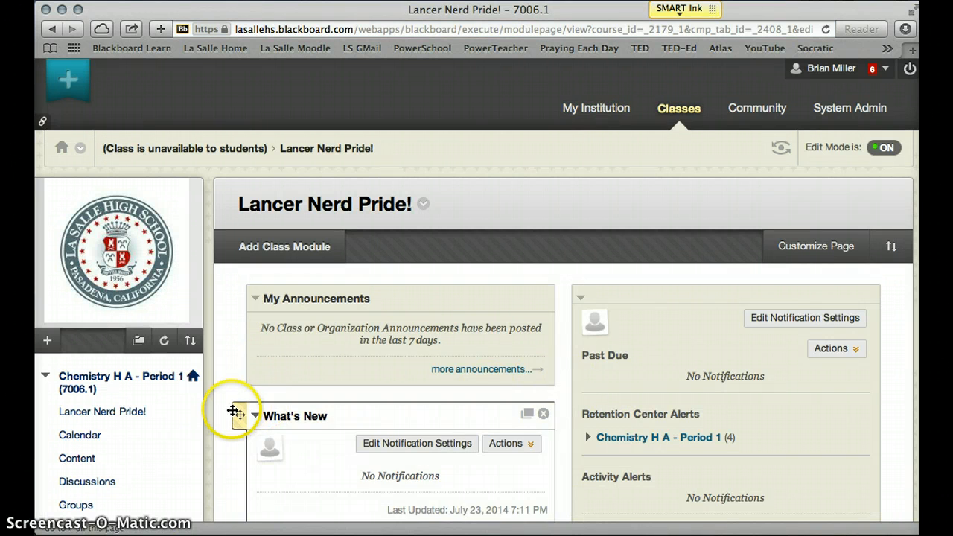
click(94, 461)
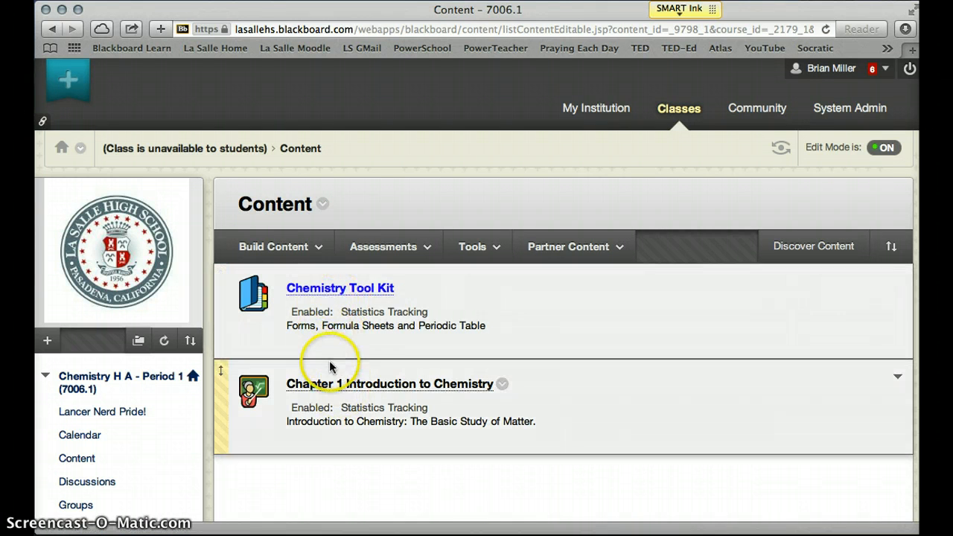
Look through the items in the Chemistry Tool Kit folder and return to the class's Content area
click(344, 292)
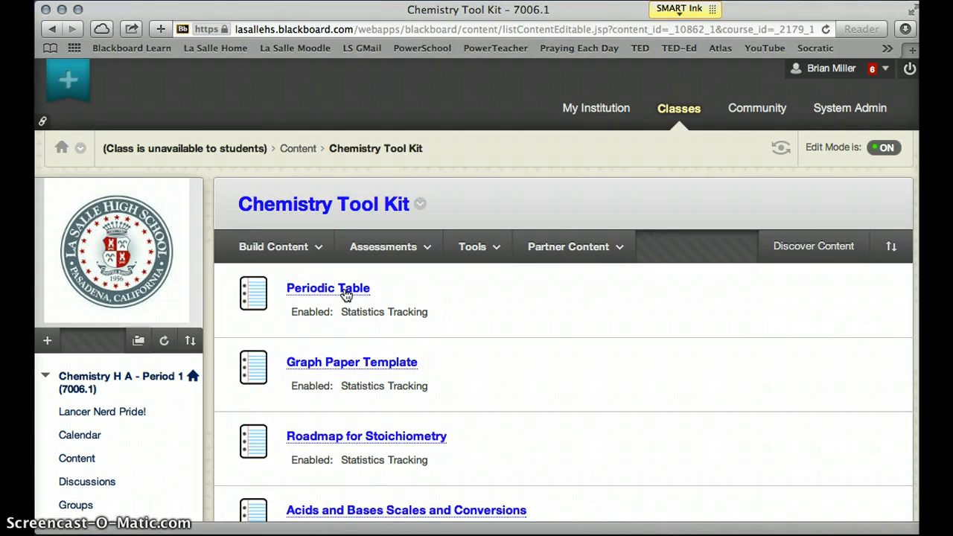
scroll(346, 295, down, 5)
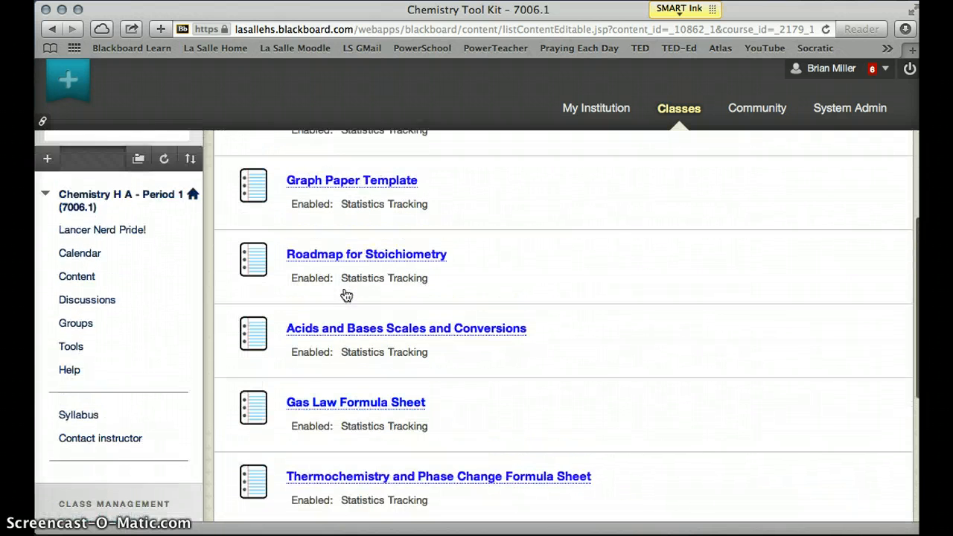
scroll(346, 295, up, 3)
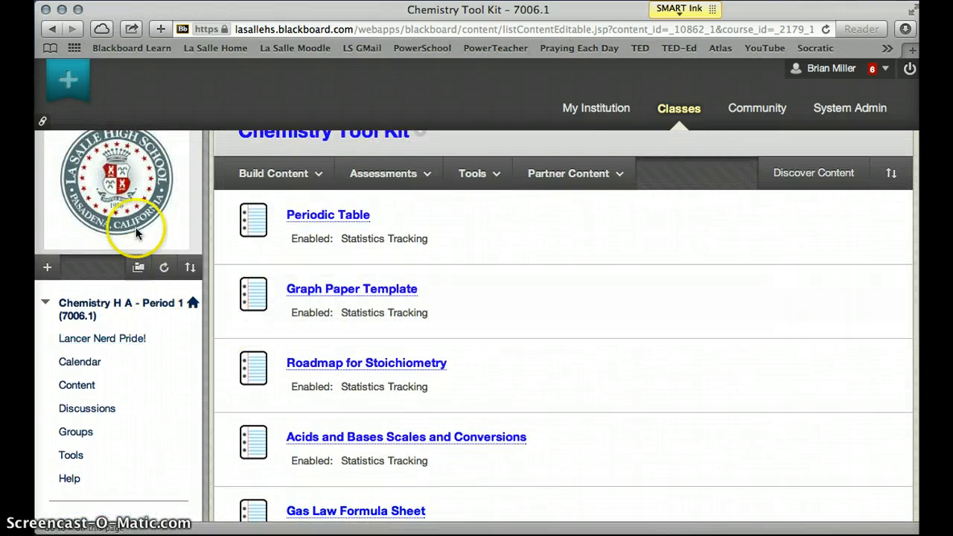
click(51, 29)
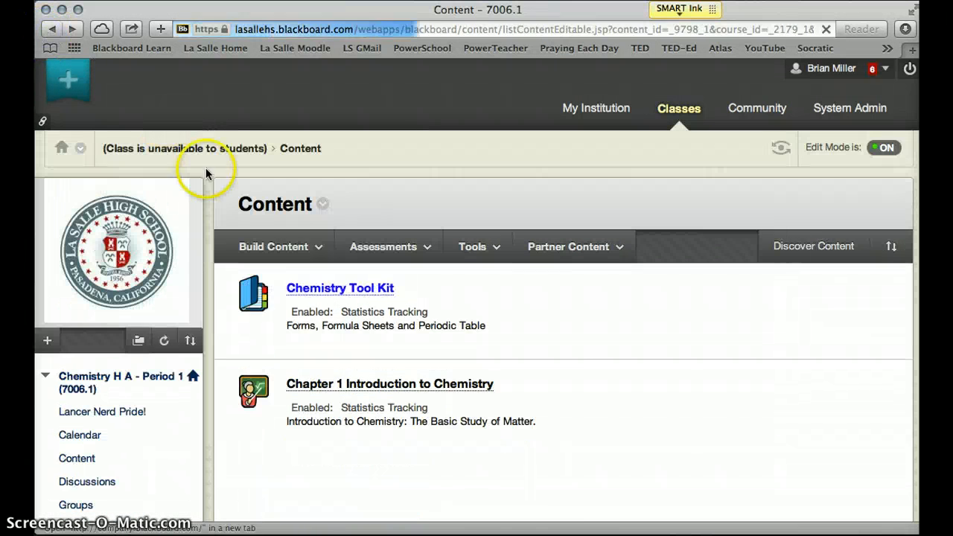
Open the Chapter 1 Introduction to Chemistry learning module and review its items
click(273, 246)
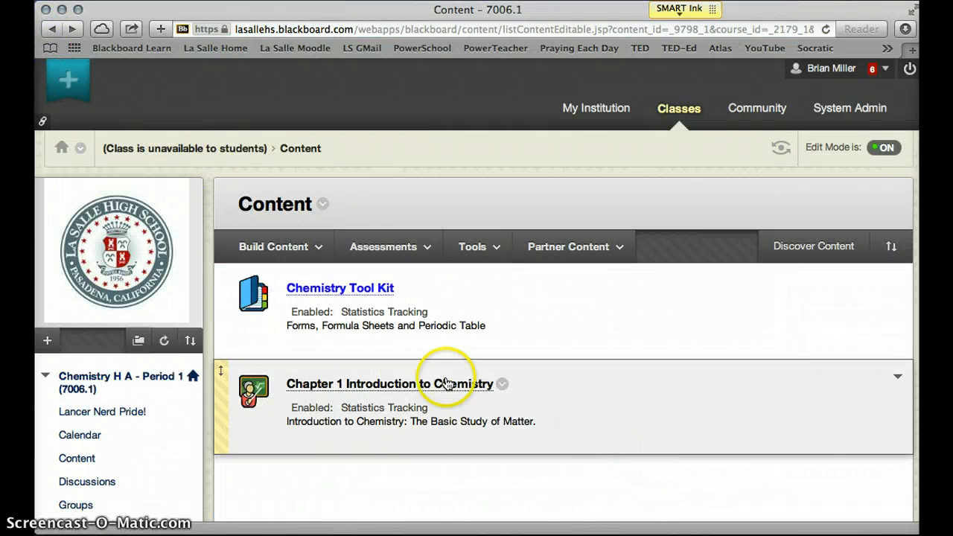
click(431, 384)
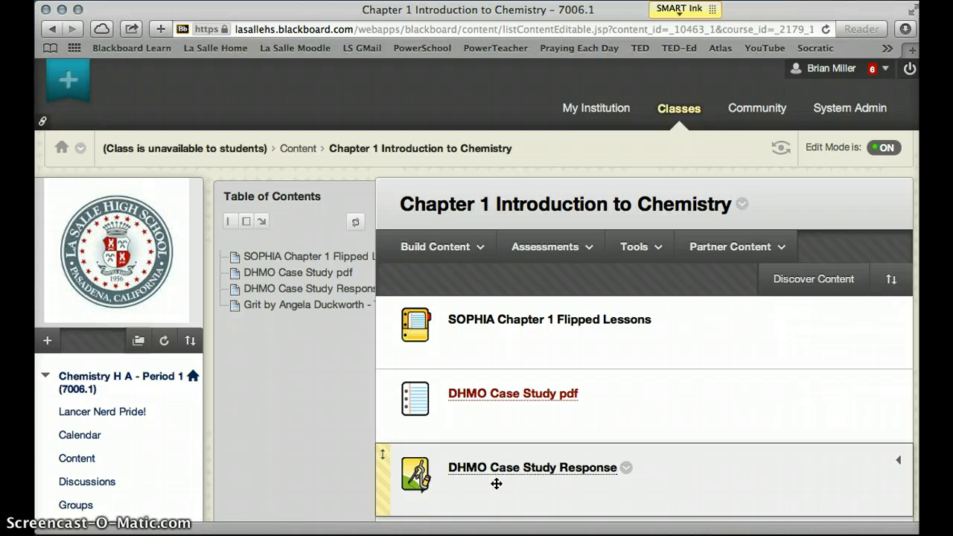
scroll(497, 485, down, 3)
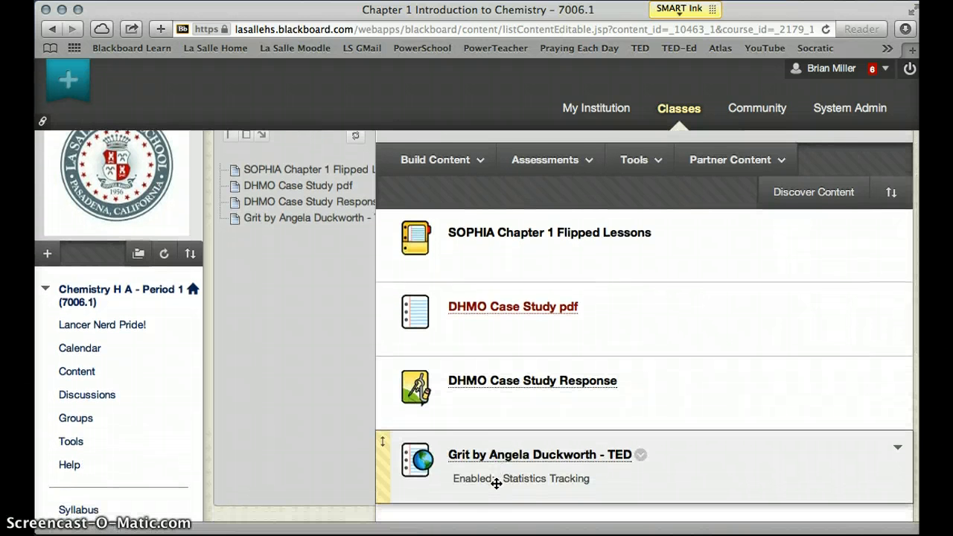
click(475, 481)
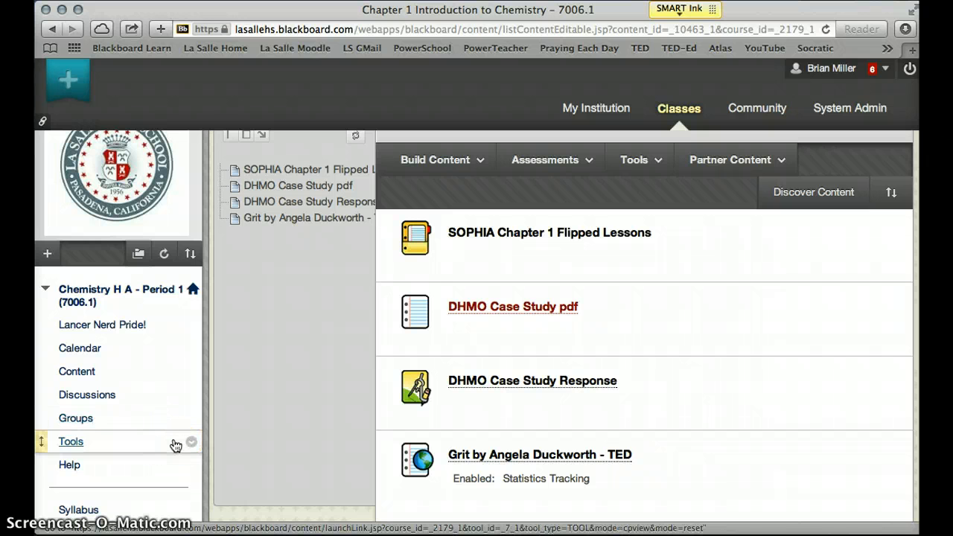
Open the Class Copy utility for this class and set the copy type to Copy Class Materials into an Existing Class
scroll(175, 445, down, 10)
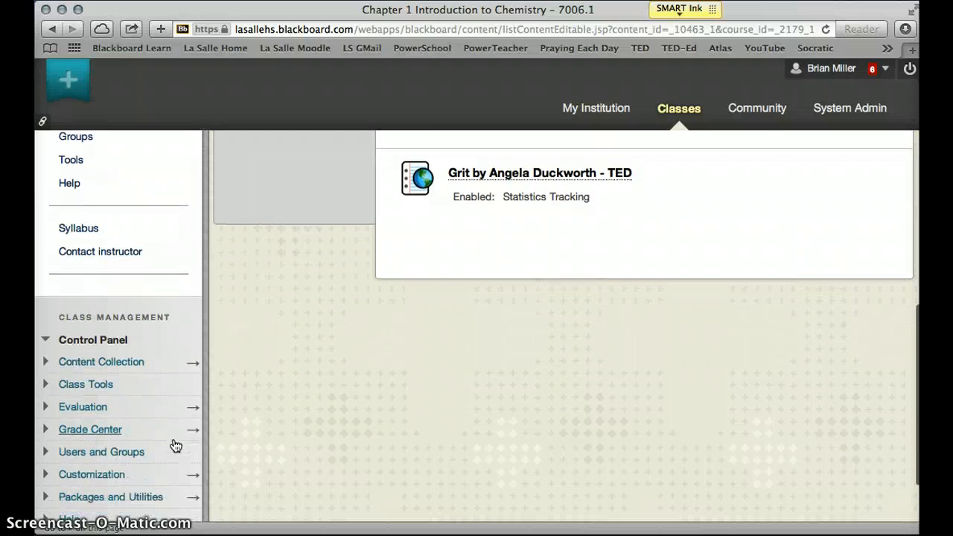
scroll(175, 445, down, 2)
click(148, 429)
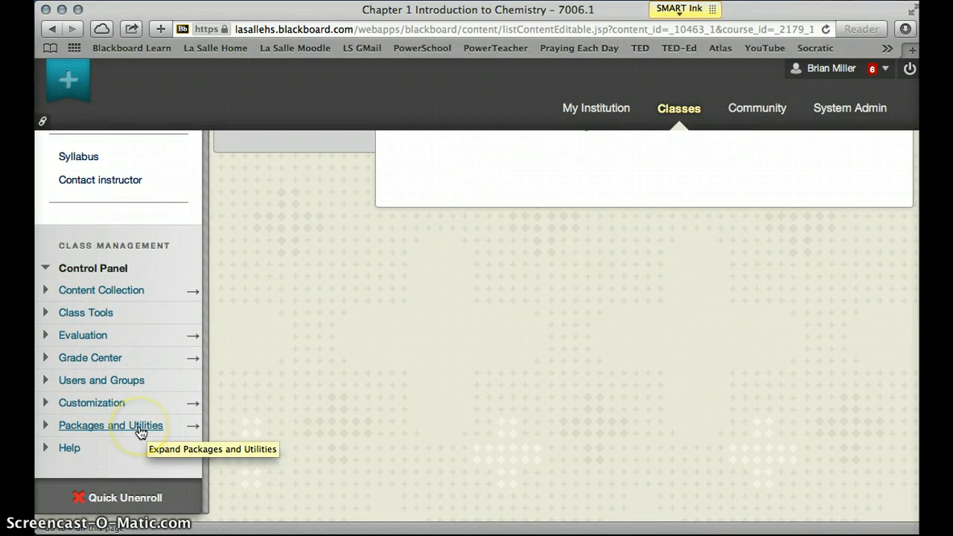
click(141, 430)
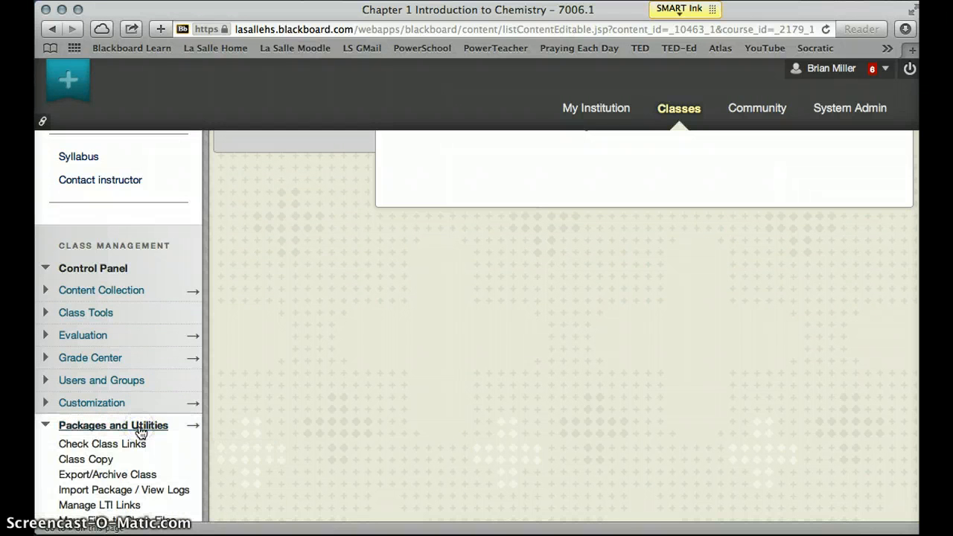
scroll(140, 432, down, 3)
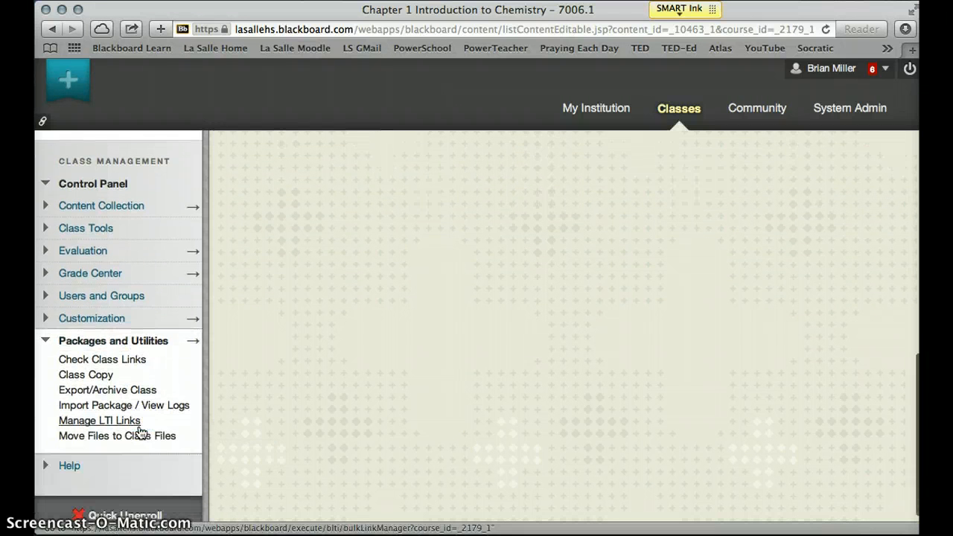
scroll(141, 432, down, 1)
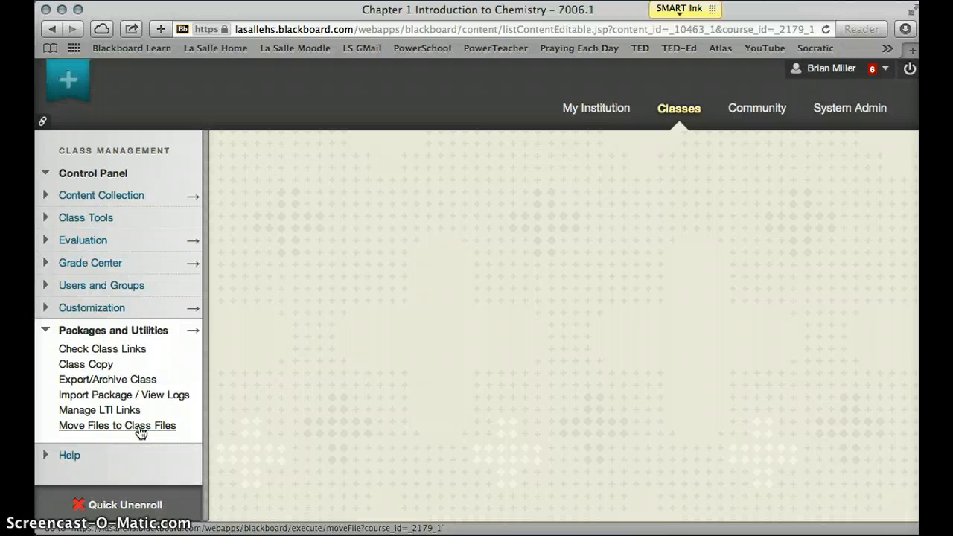
click(95, 368)
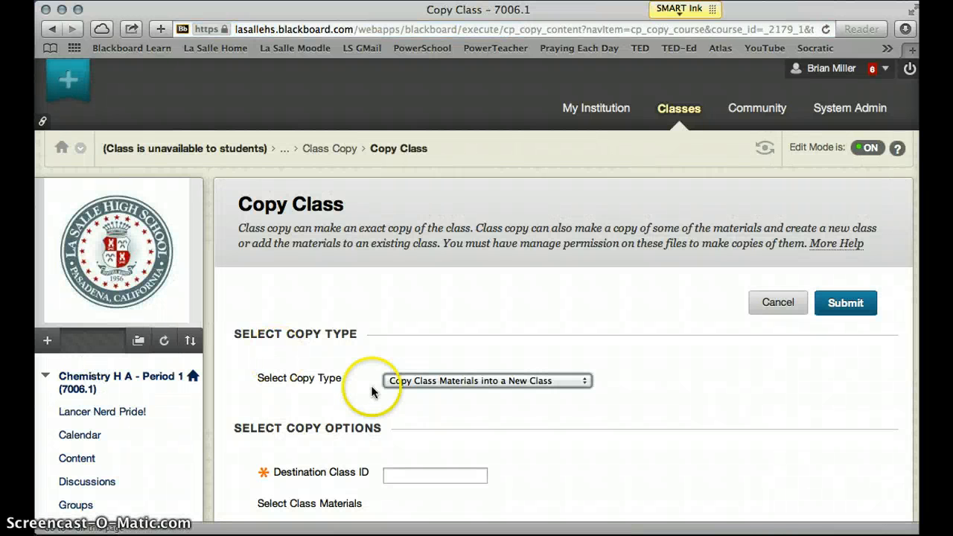
click(585, 382)
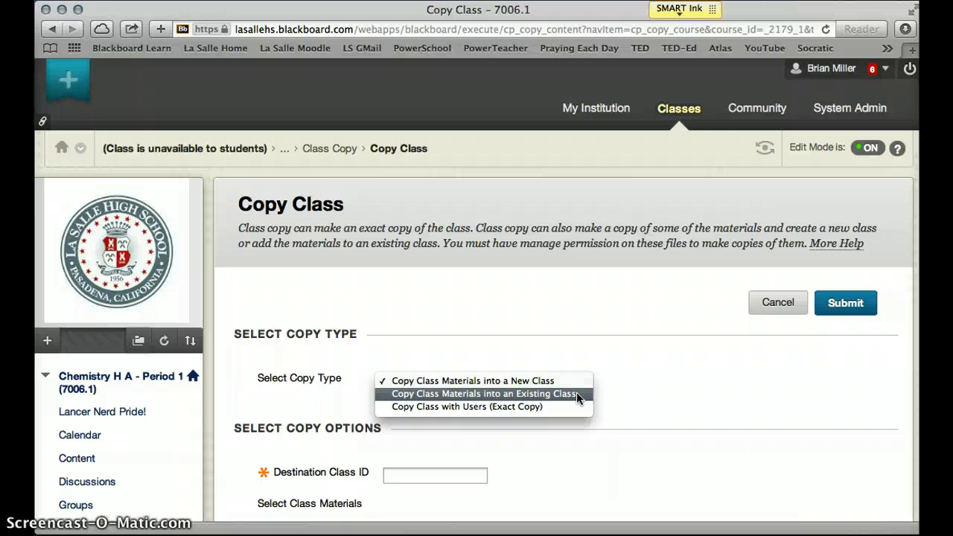
click(577, 392)
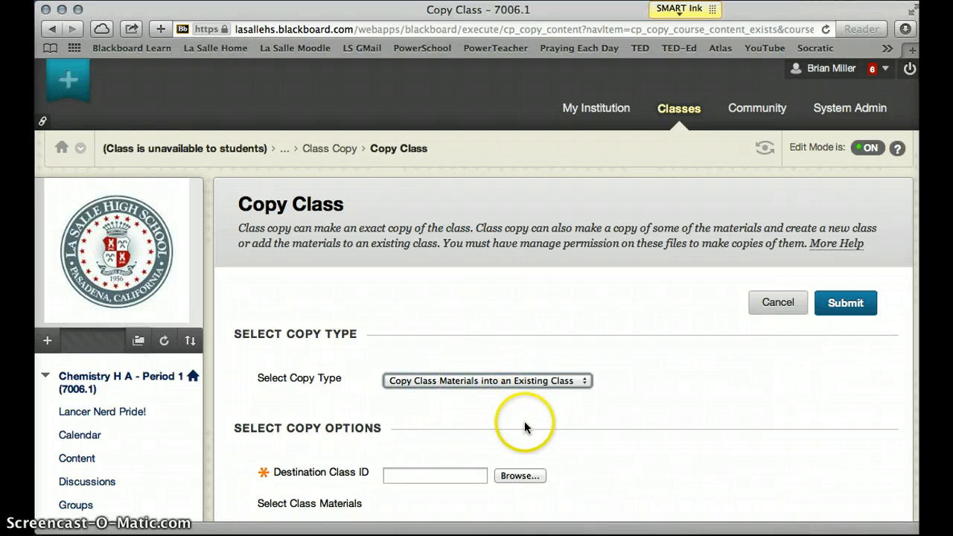
click(519, 477)
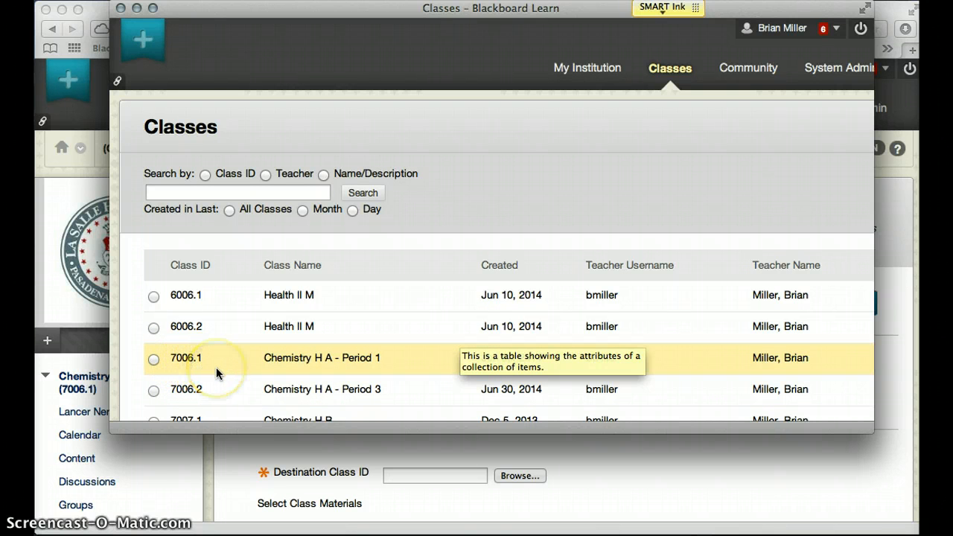
click(153, 392)
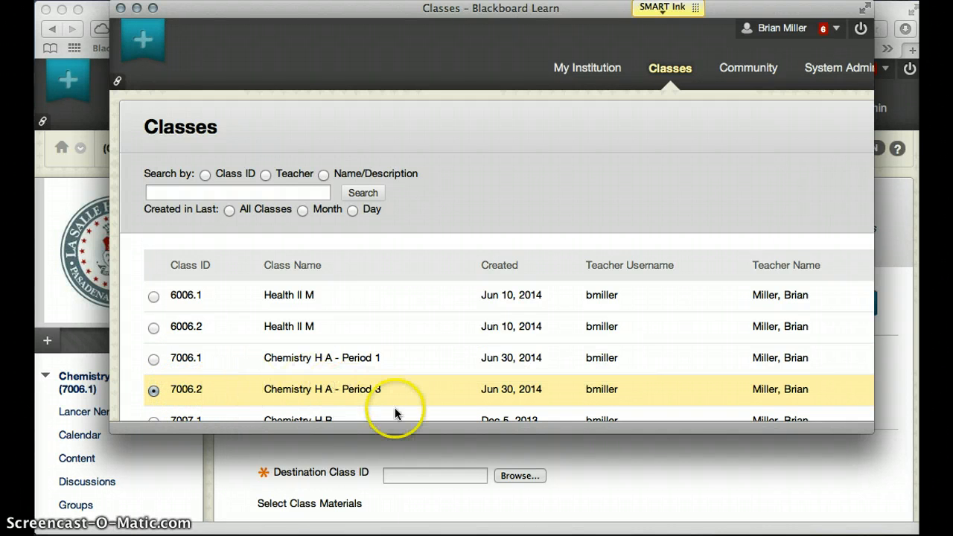
click(121, 9)
Enter 7006.2 as the destination class ID
click(443, 475)
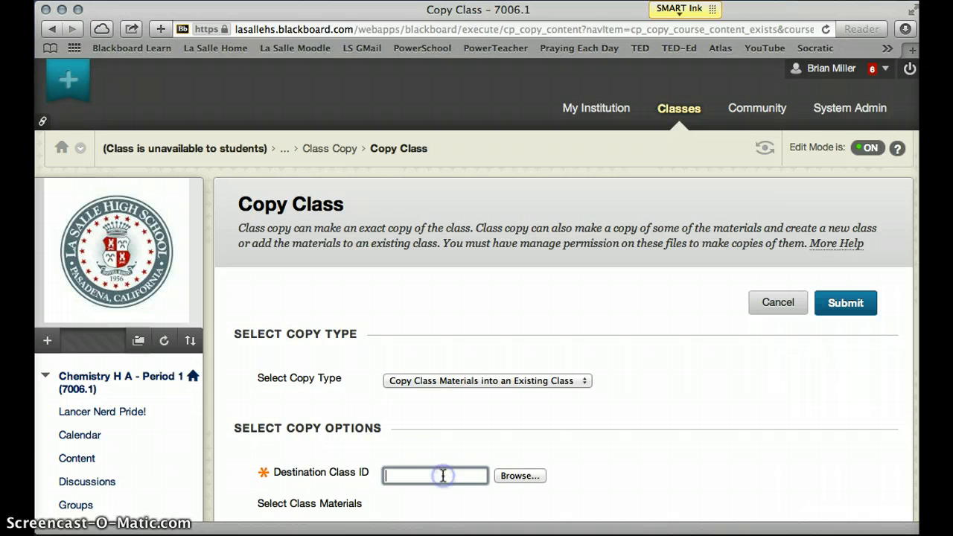
text(700)
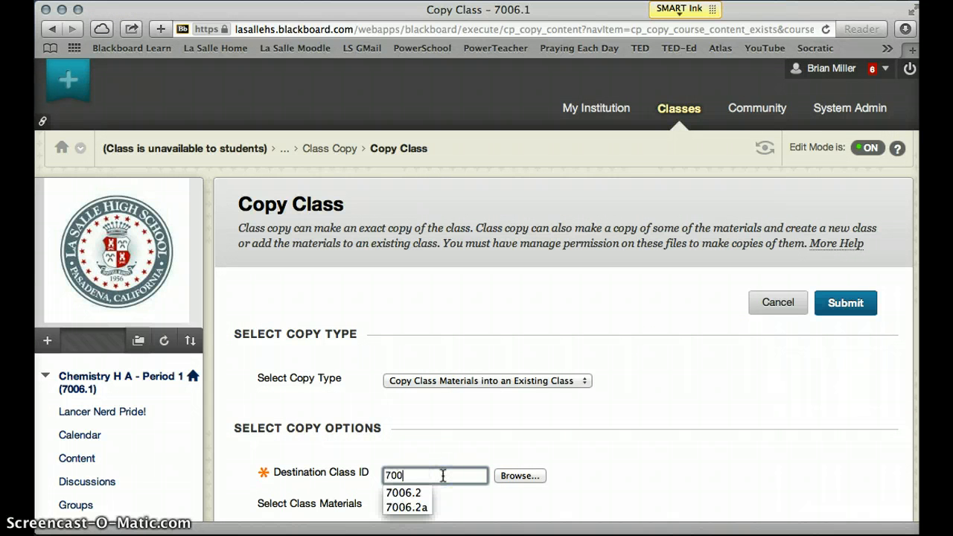
text(6.2)
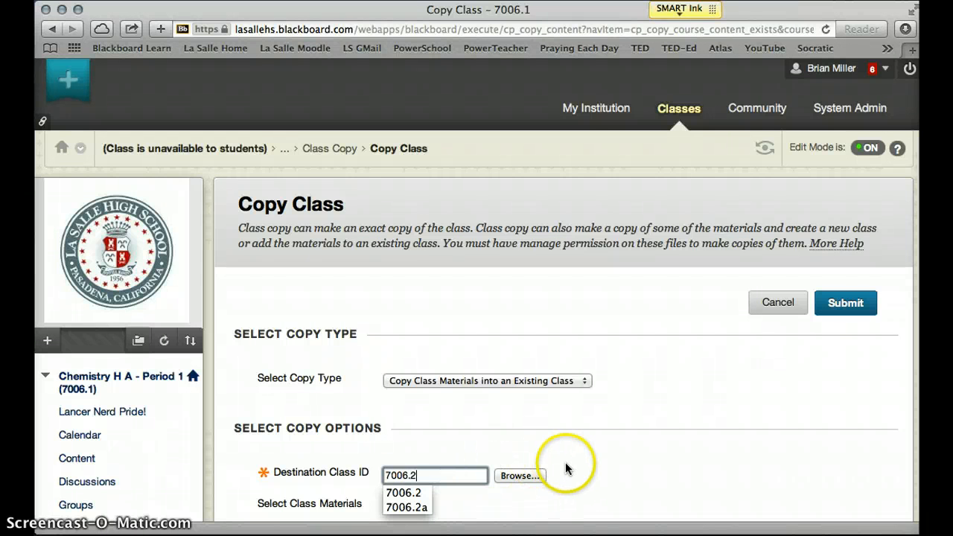
Include the Lancer Nerd Pride! and Content areas in the class materials to copy, leaving out Syllabus
scroll(565, 462, down, 2)
scroll(566, 461, down, 3)
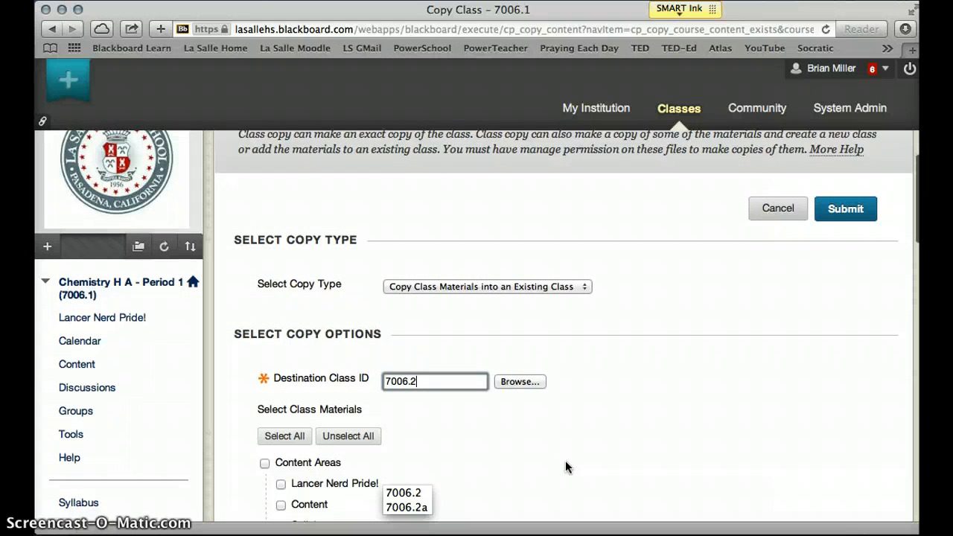
scroll(565, 467, down, 1)
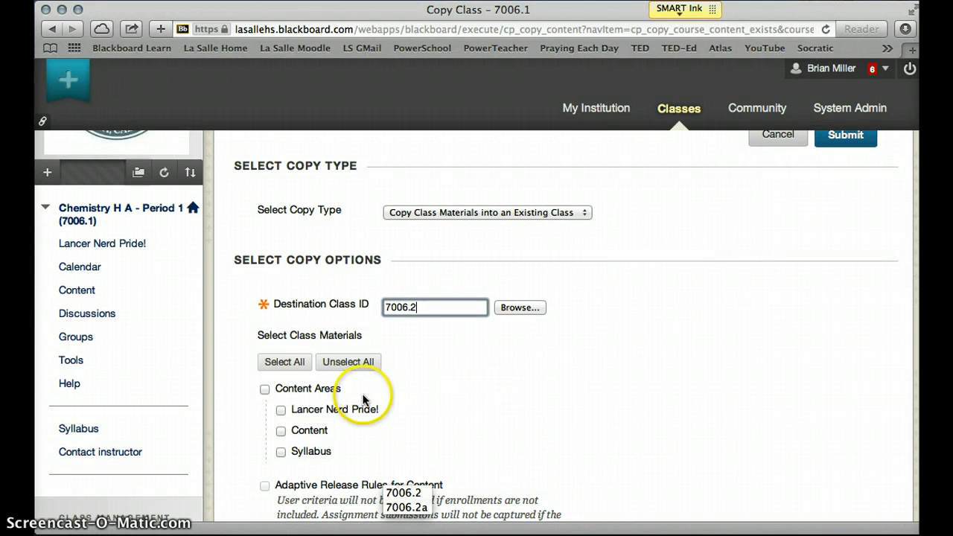
click(266, 390)
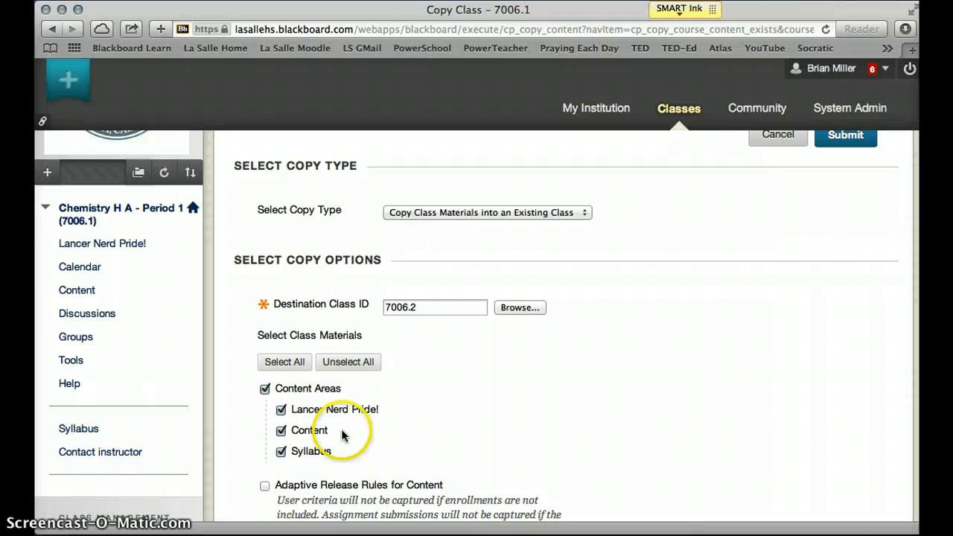
click(282, 453)
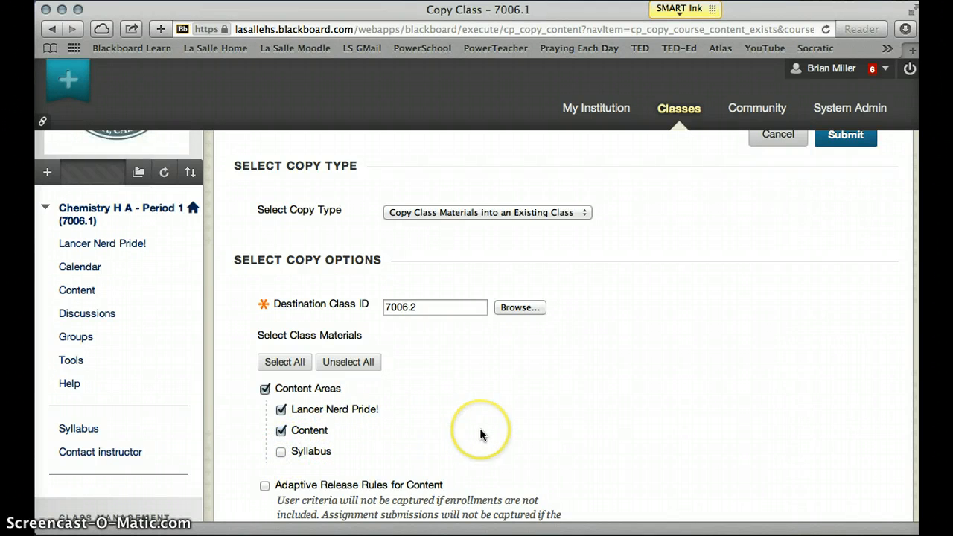
Leave the remaining materials and enrollments out, keep copying links and content copies including the entire class home folder, and submit the copy
scroll(480, 431, down, 5)
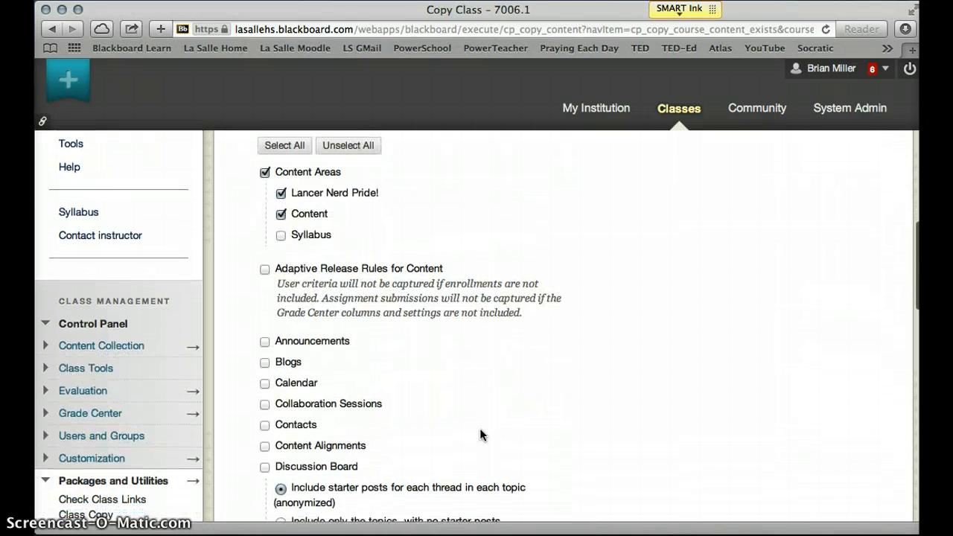
scroll(479, 435, down, 1)
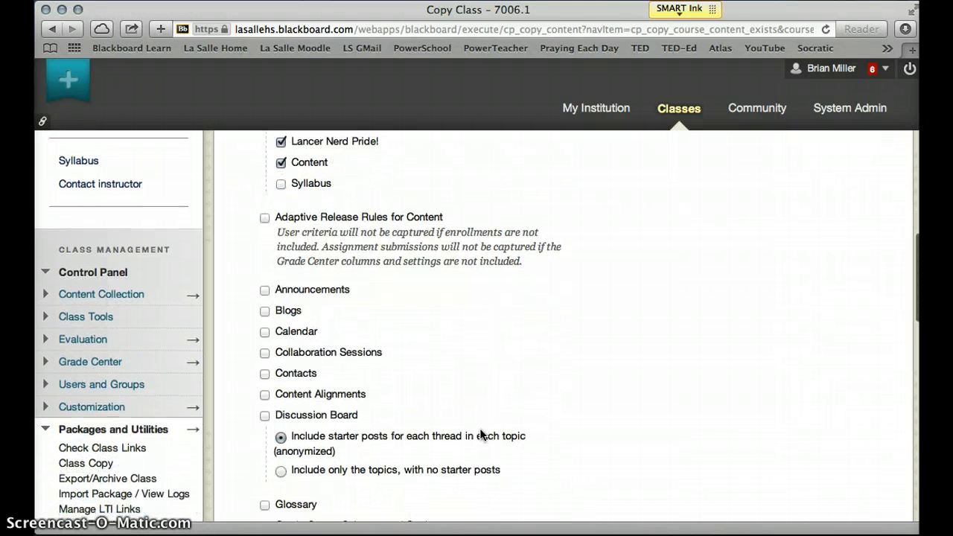
scroll(479, 436, down, 1)
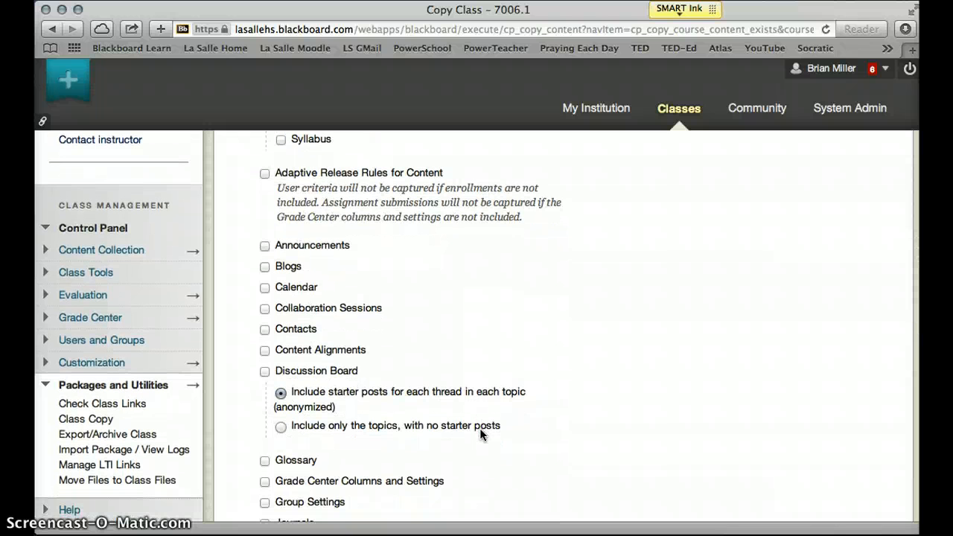
scroll(480, 431, down, 6)
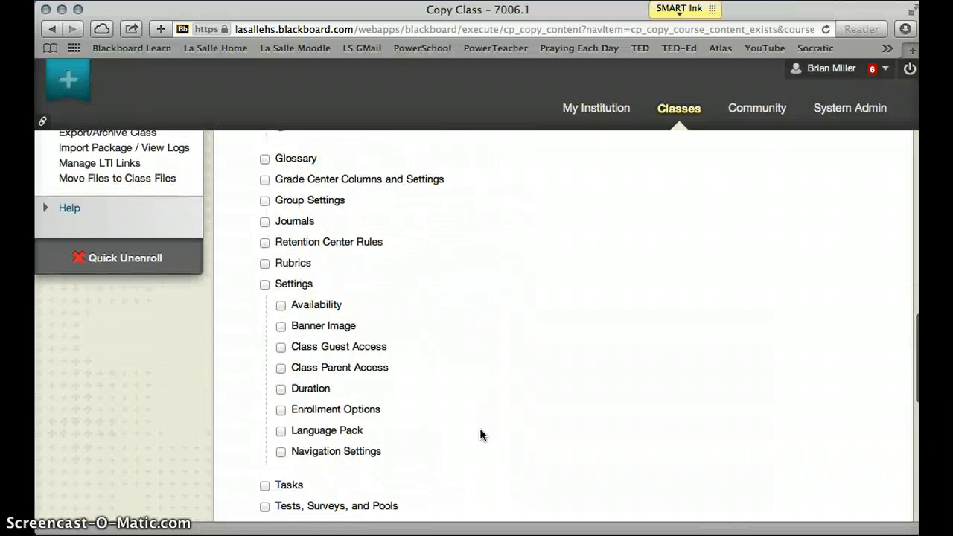
scroll(481, 435, down, 4)
scroll(480, 435, down, 2)
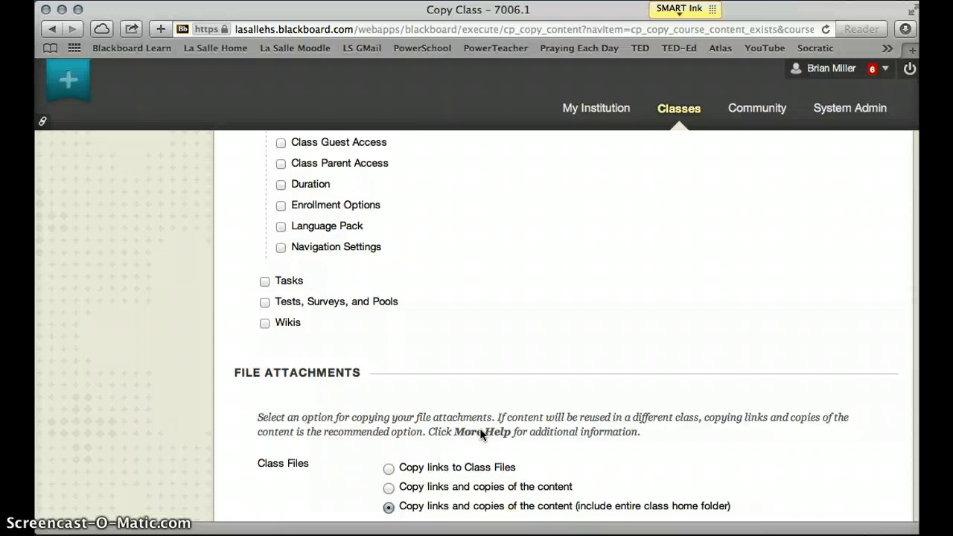
scroll(539, 409, down, 3)
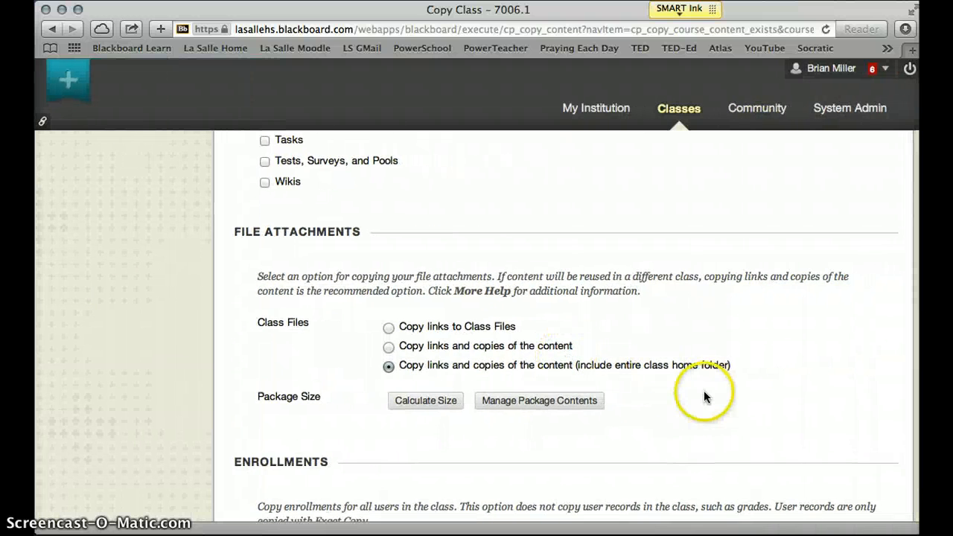
scroll(704, 394, down, 3)
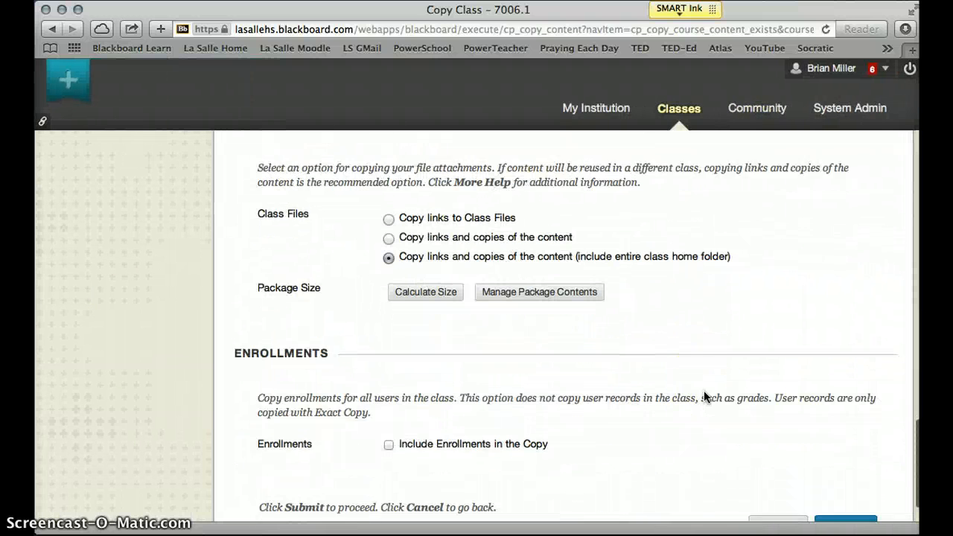
scroll(703, 390, down, 2)
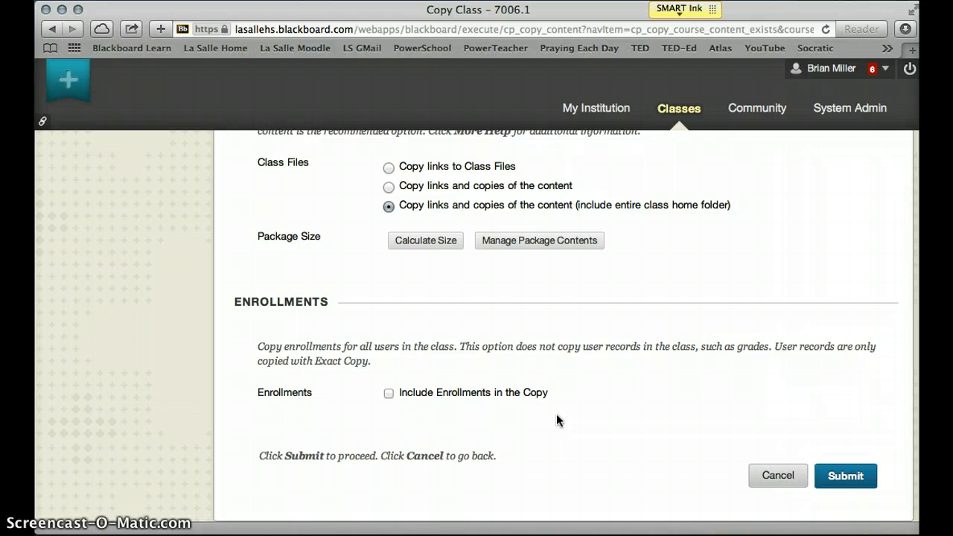
click(864, 481)
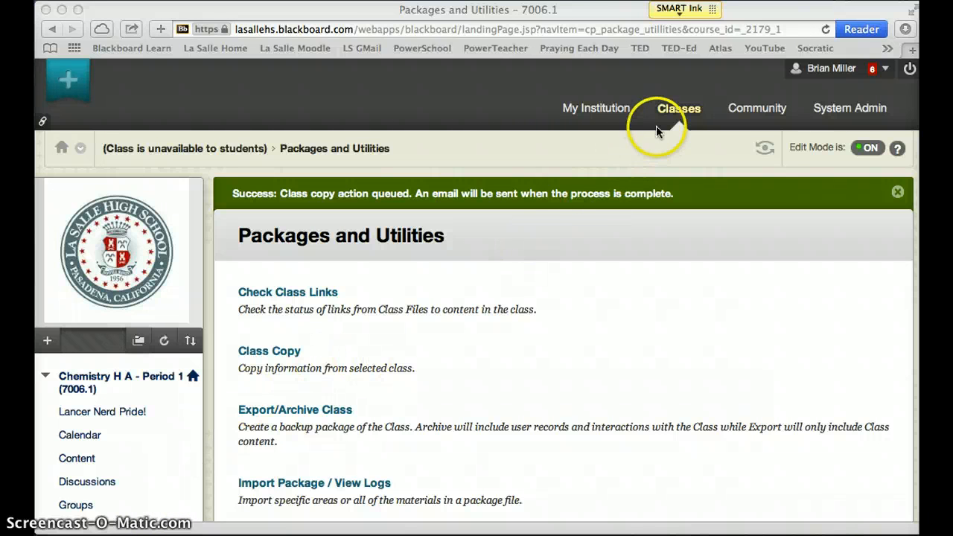
Open the class 7006.2: Chemistry H A - Period 3 from the class list and go to its Content Types area
click(679, 112)
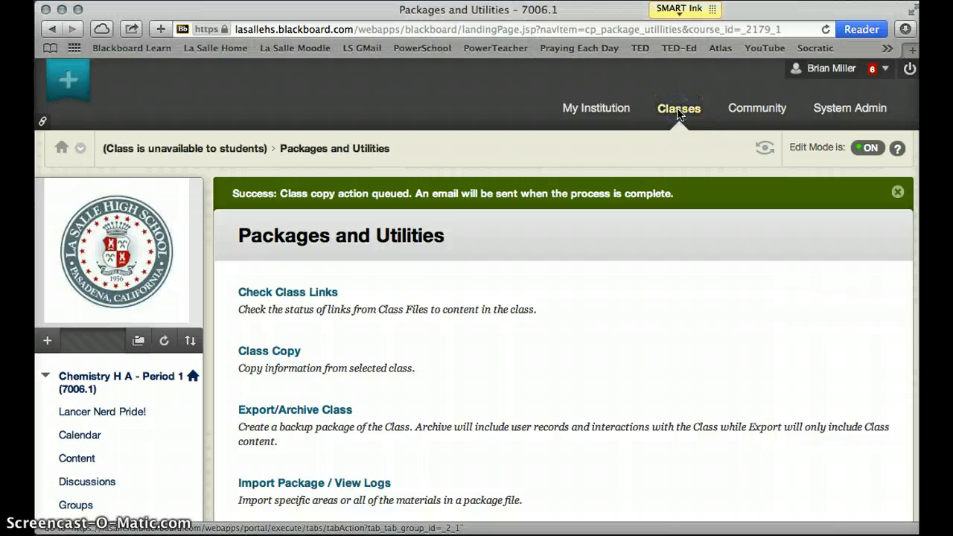
click(679, 112)
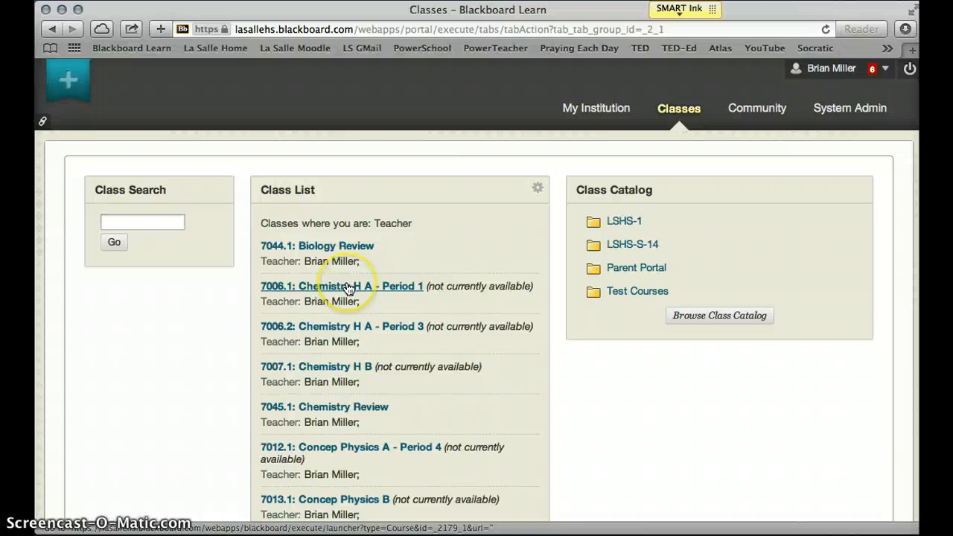
click(340, 331)
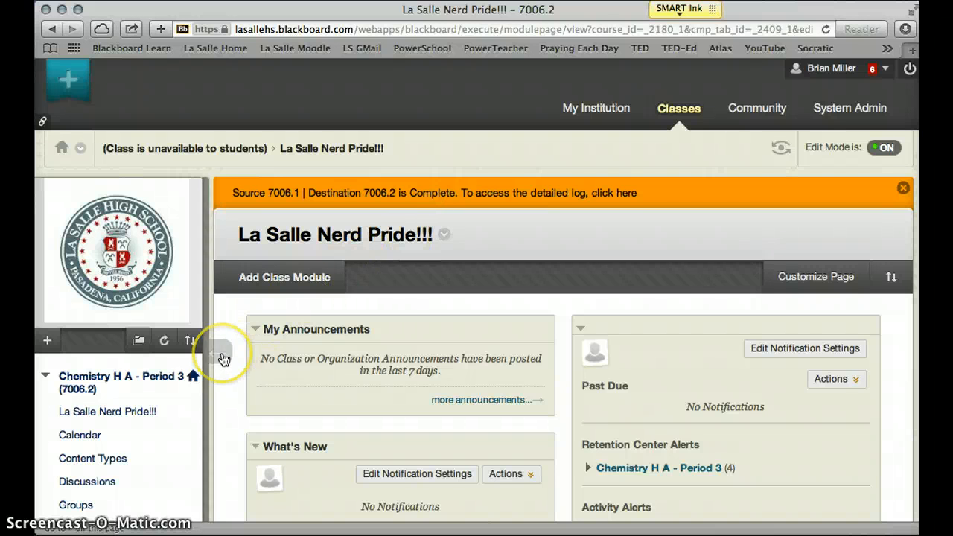
scroll(223, 360, down, 1)
scroll(224, 360, down, 3)
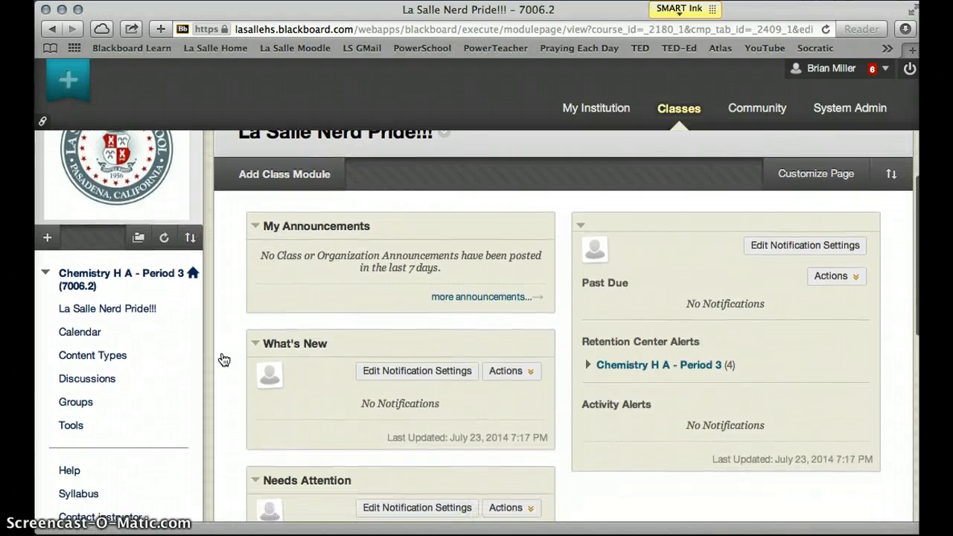
click(129, 355)
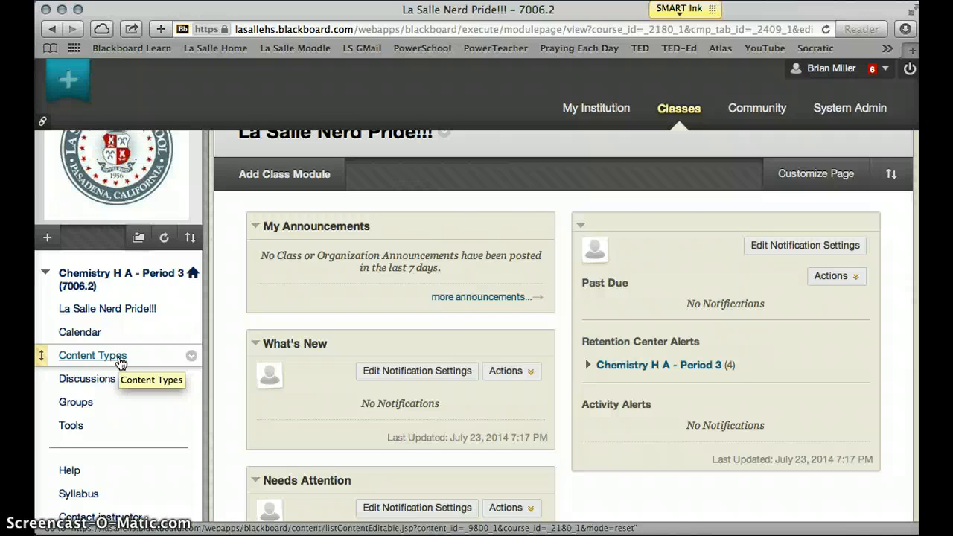
click(121, 360)
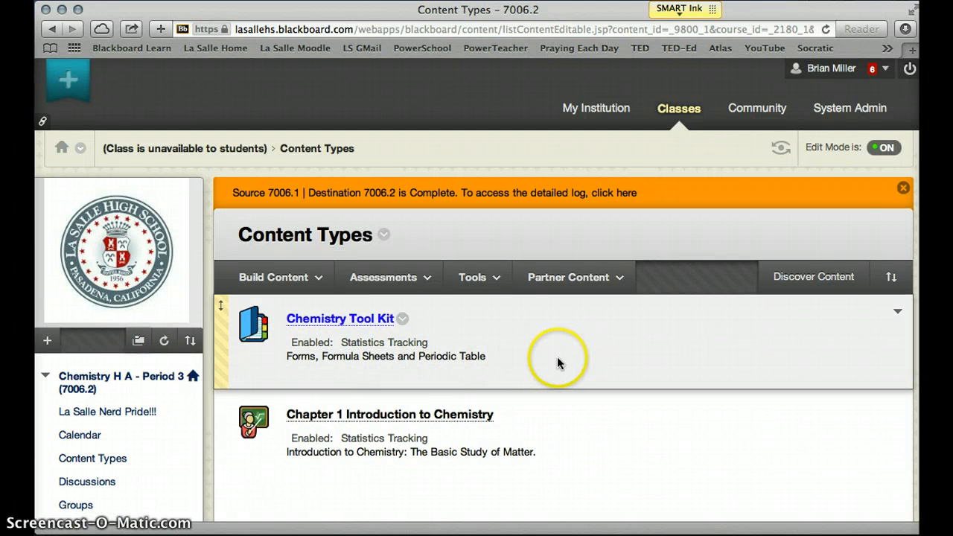
Check the items copied into the Chemistry Tool Kit folder, and return to the Content Types area
click(361, 318)
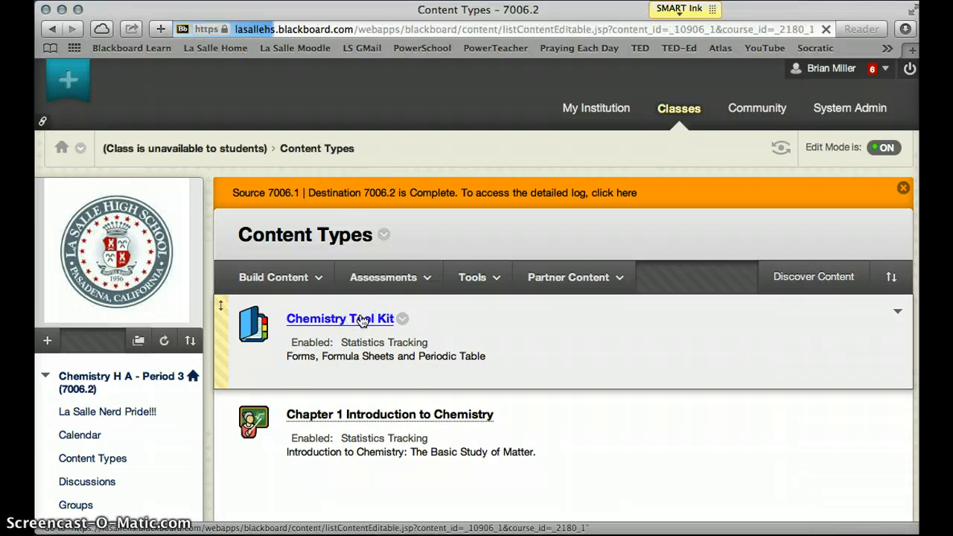
scroll(514, 373, down, 3)
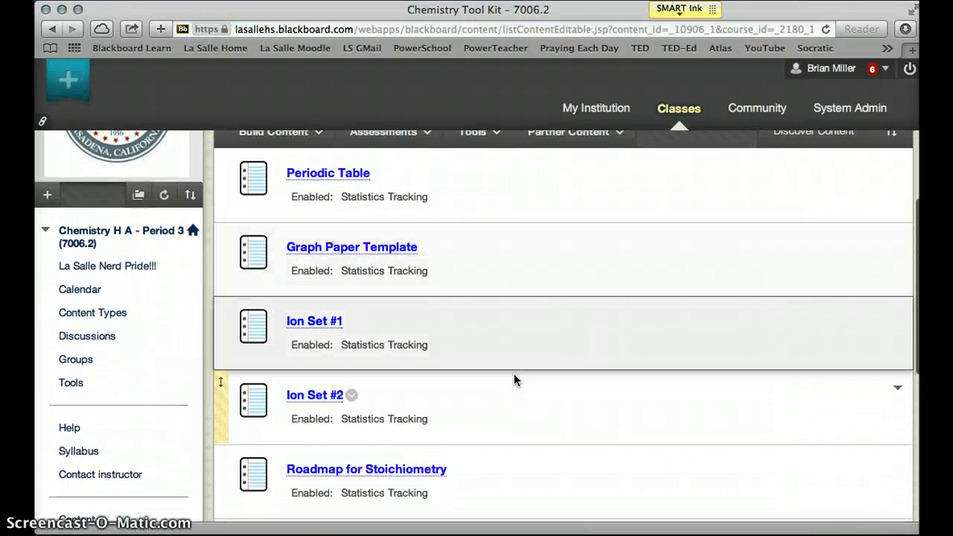
scroll(514, 374, down, 6)
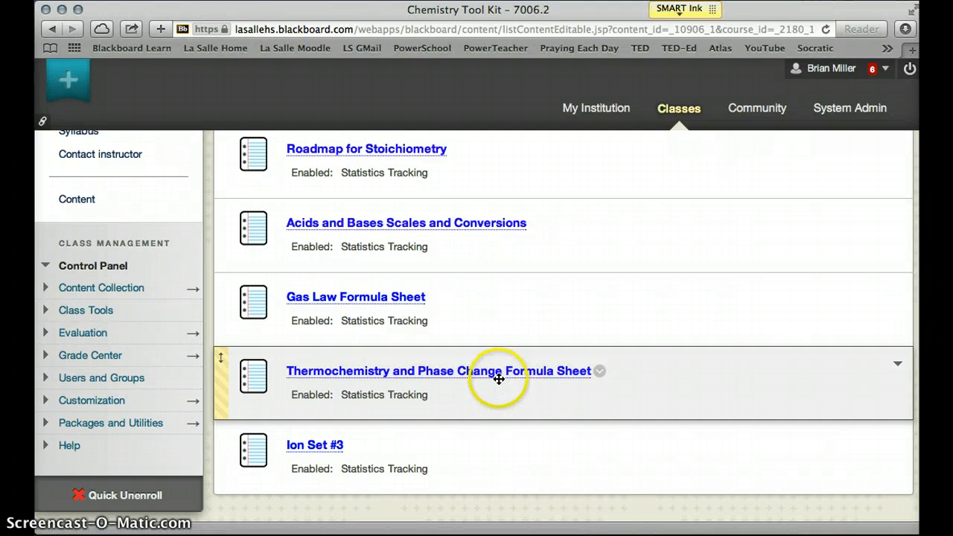
click(54, 29)
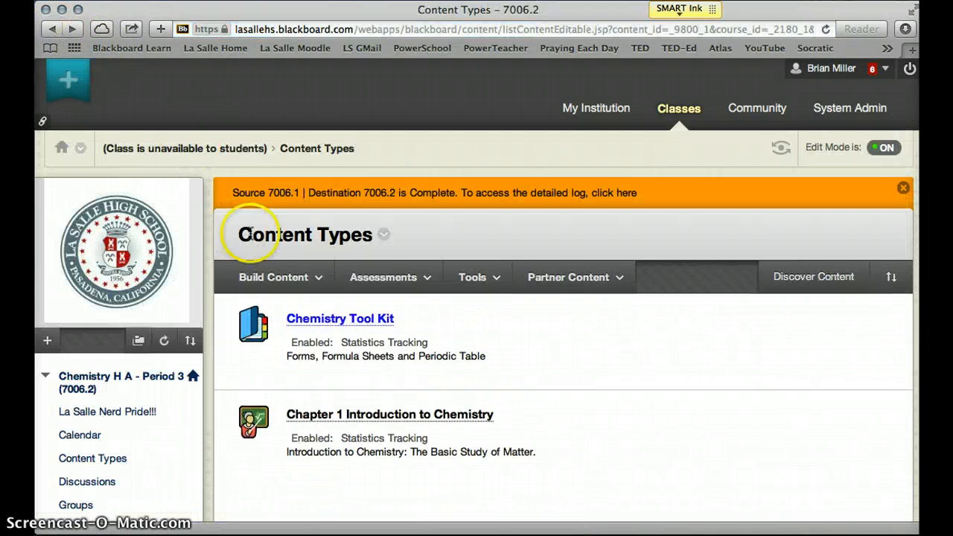
Open the copied Chapter 1 Introduction to Chemistry module and review its lessons, case study and TED link
click(275, 277)
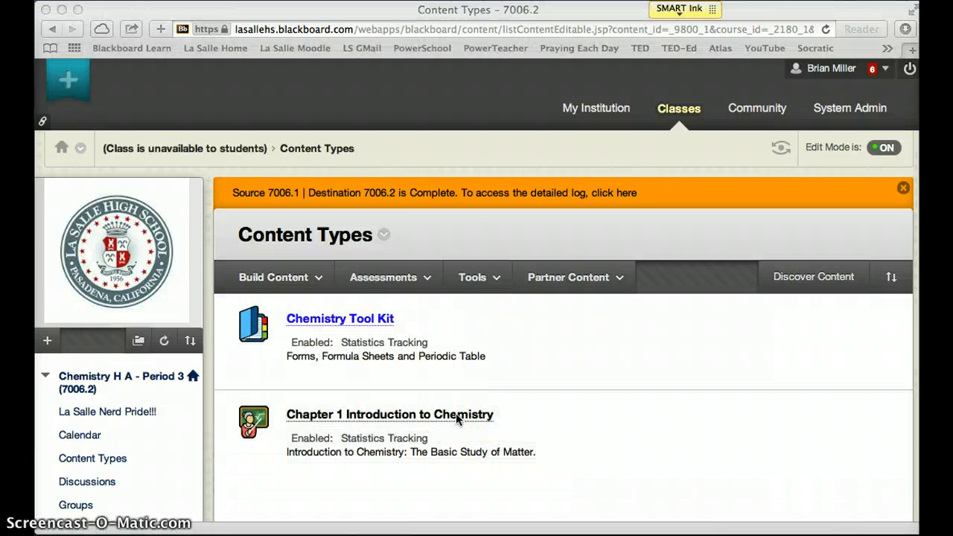
click(458, 418)
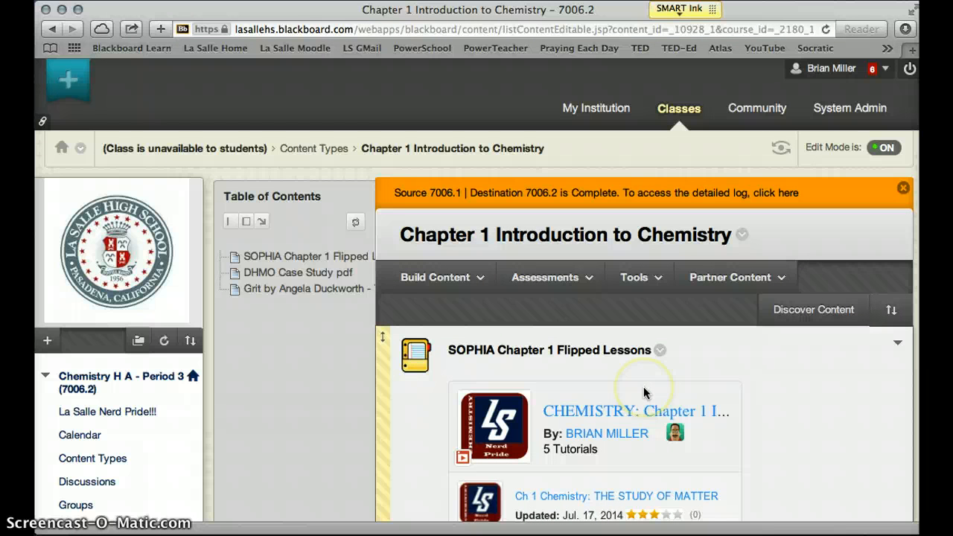
scroll(775, 372, down, 5)
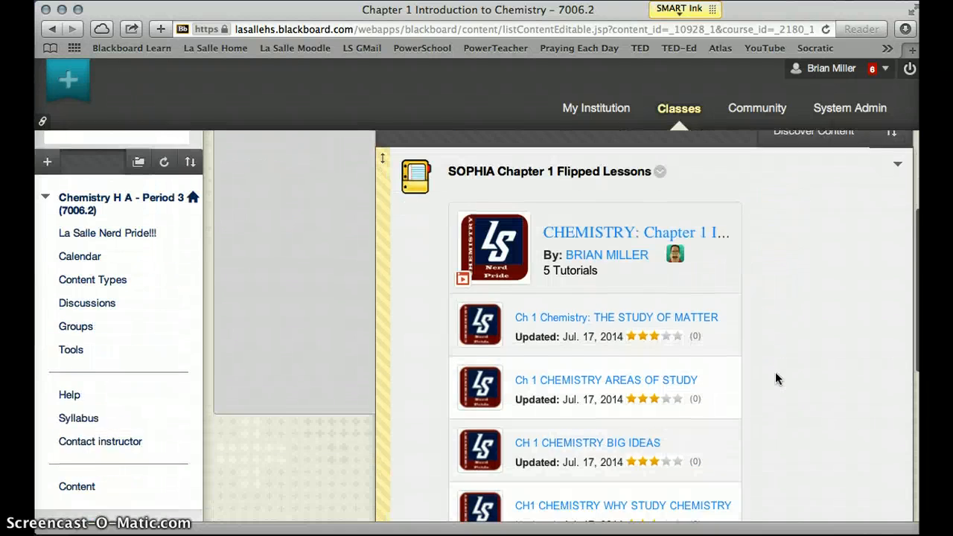
scroll(776, 373, down, 8)
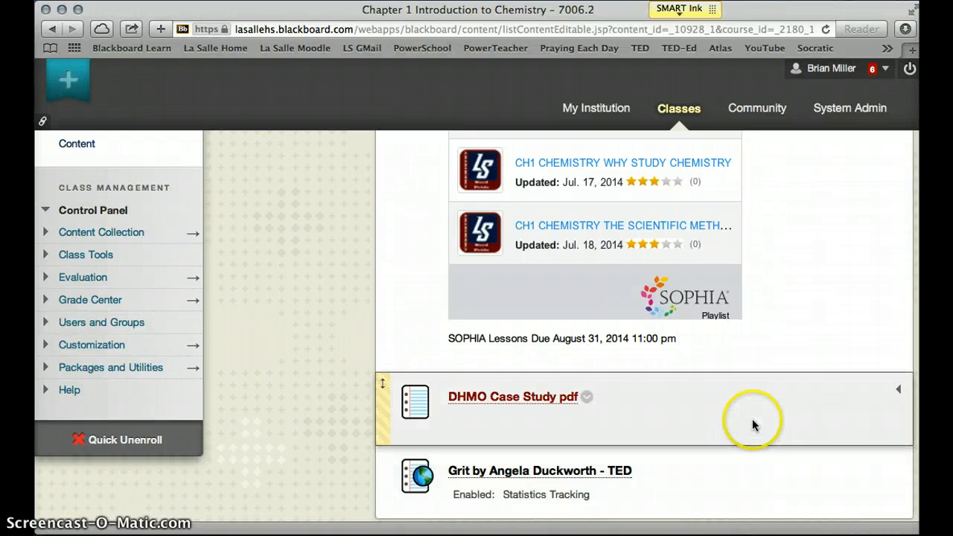
scroll(753, 424, up, 4)
scroll(752, 418, up, 1)
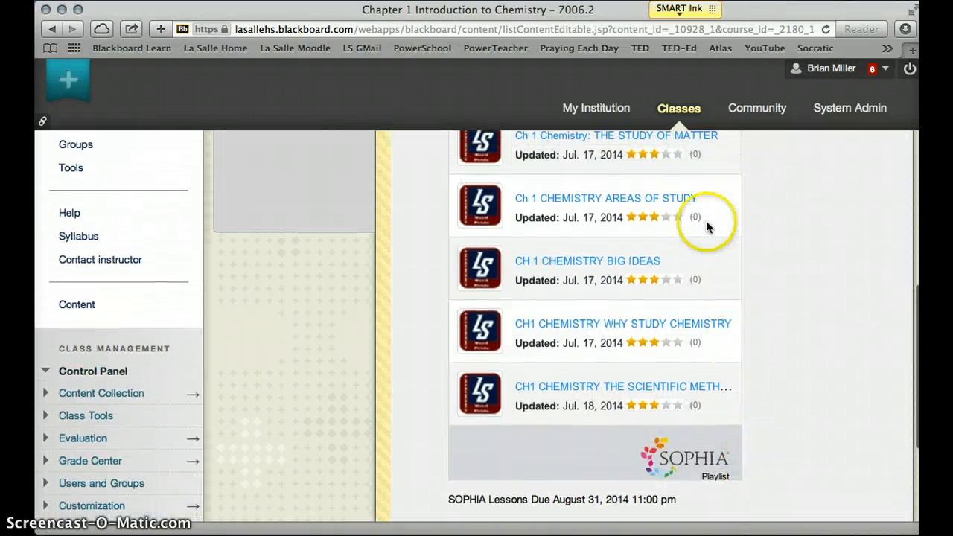
Go back to the class 7006.1: Chemistry H A - Period 1 and open its Class Copy utility
click(684, 111)
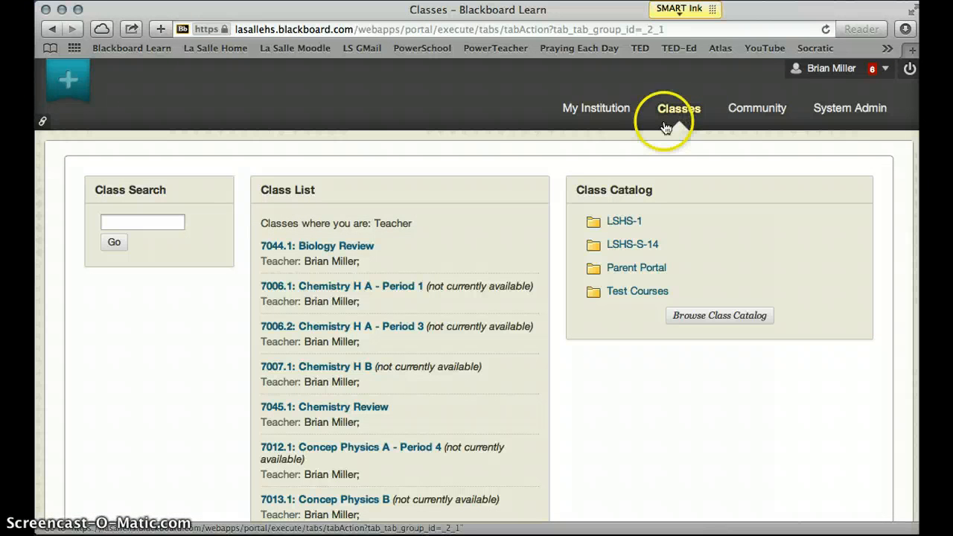
click(318, 289)
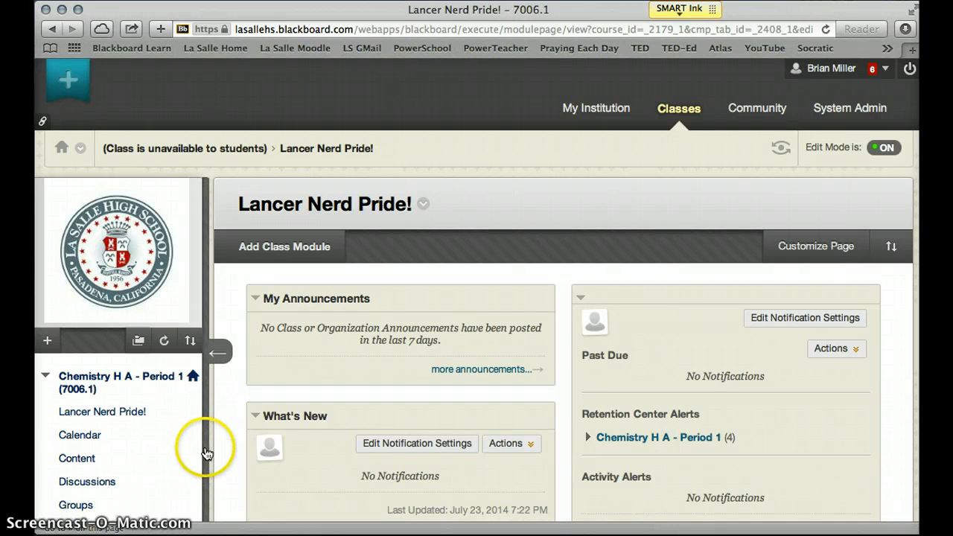
scroll(192, 461, down, 8)
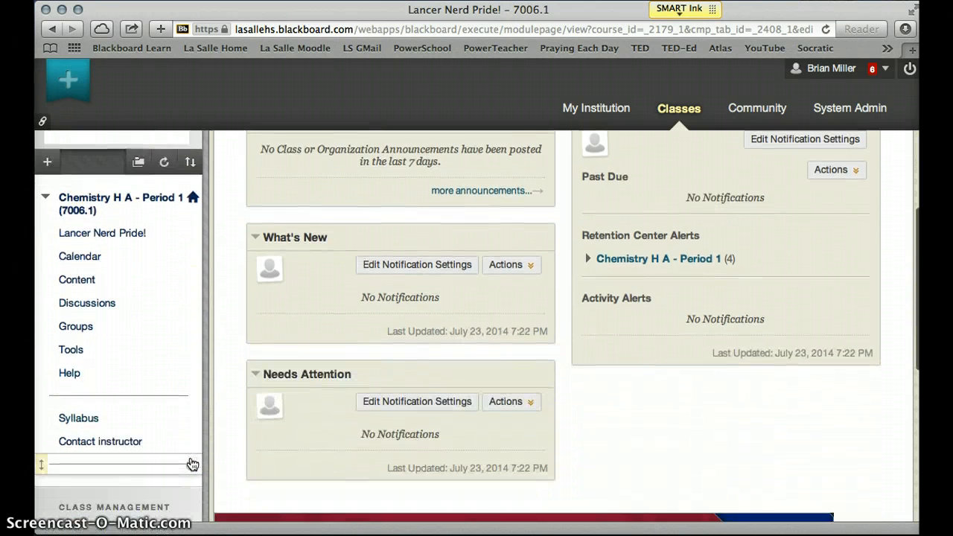
scroll(192, 464, down, 5)
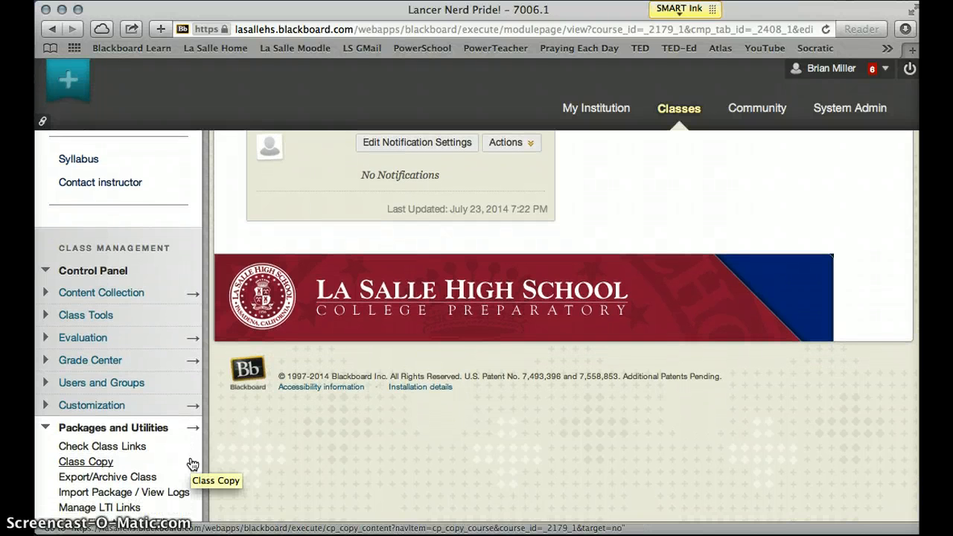
click(100, 463)
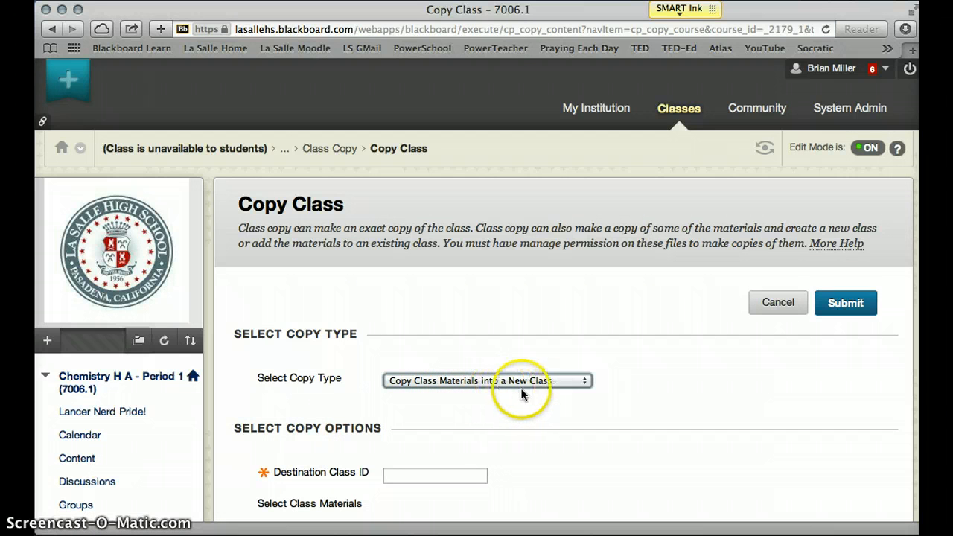
Set the copy type to Copy Class Materials into an Existing Class
click(585, 385)
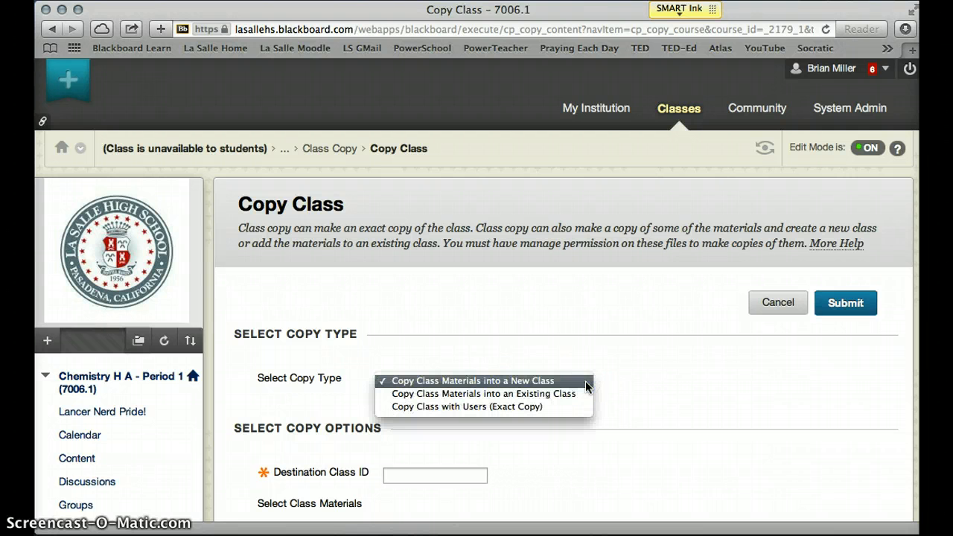
click(578, 394)
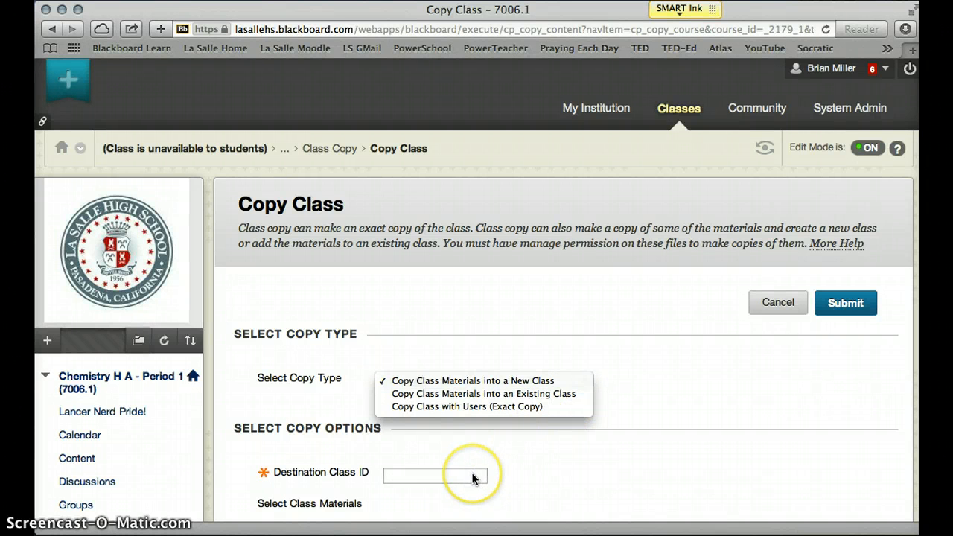
click(523, 396)
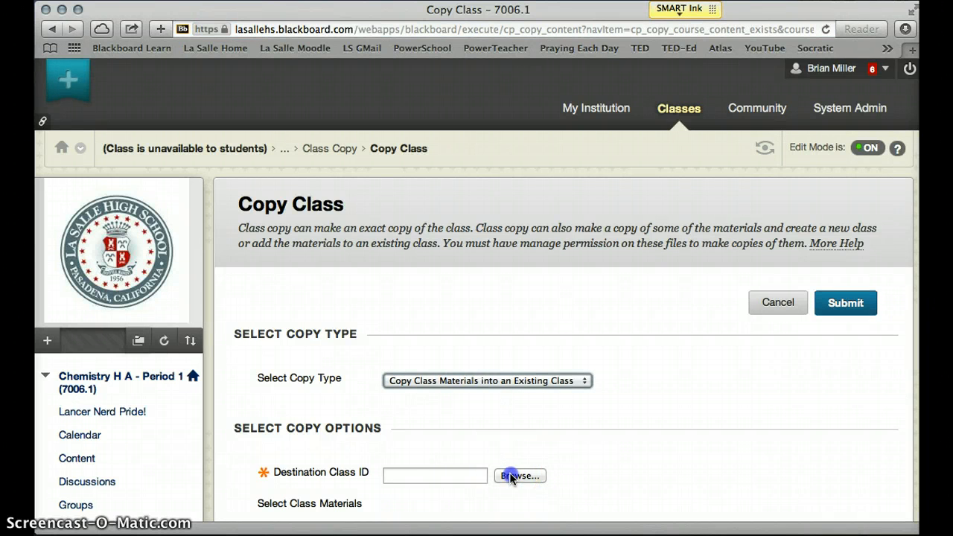
Look through the list of available classes and enter 7006.2 as the destination class ID
click(511, 478)
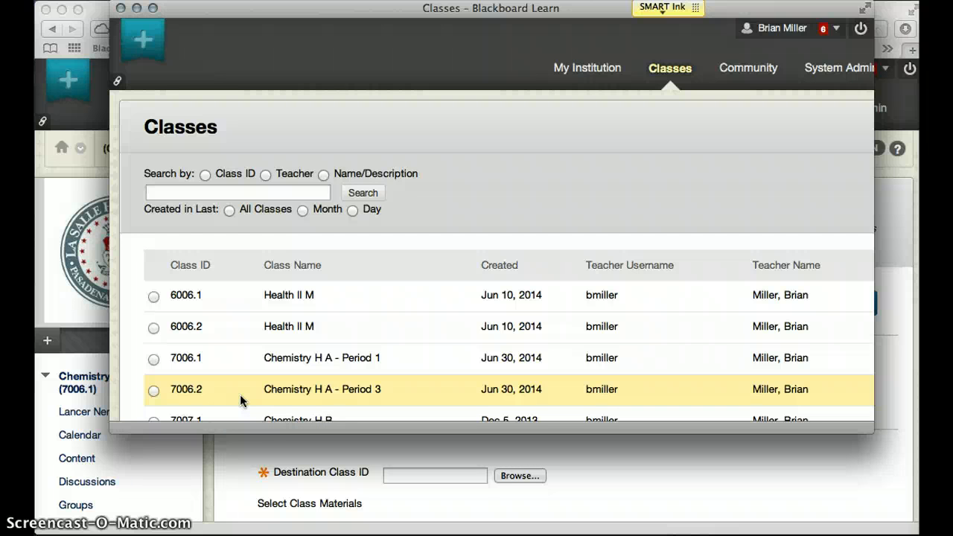
click(120, 8)
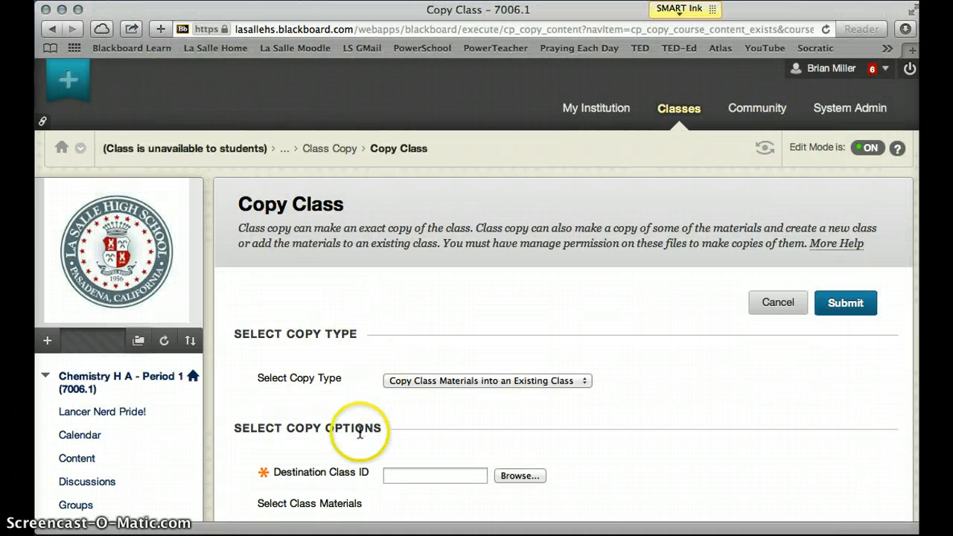
click(401, 472)
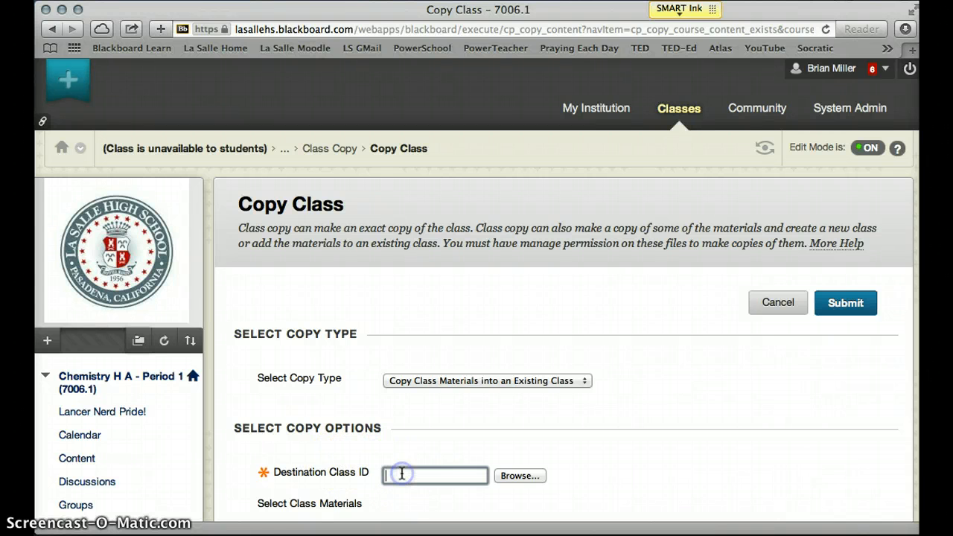
text(700)
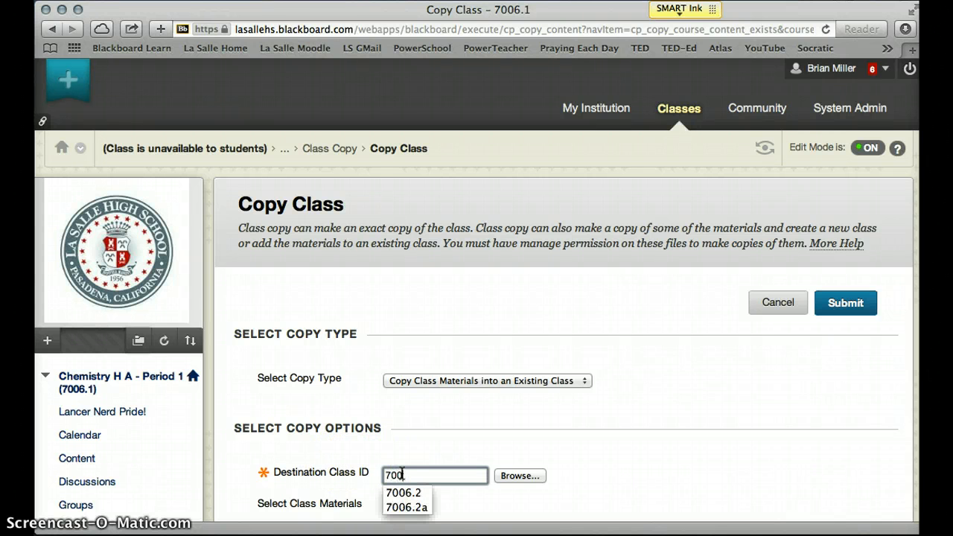
text(6.2)
Include the Lancer Nerd Pride! and Content areas in the class materials to copy, leaving out Syllabus
scroll(557, 442, down, 5)
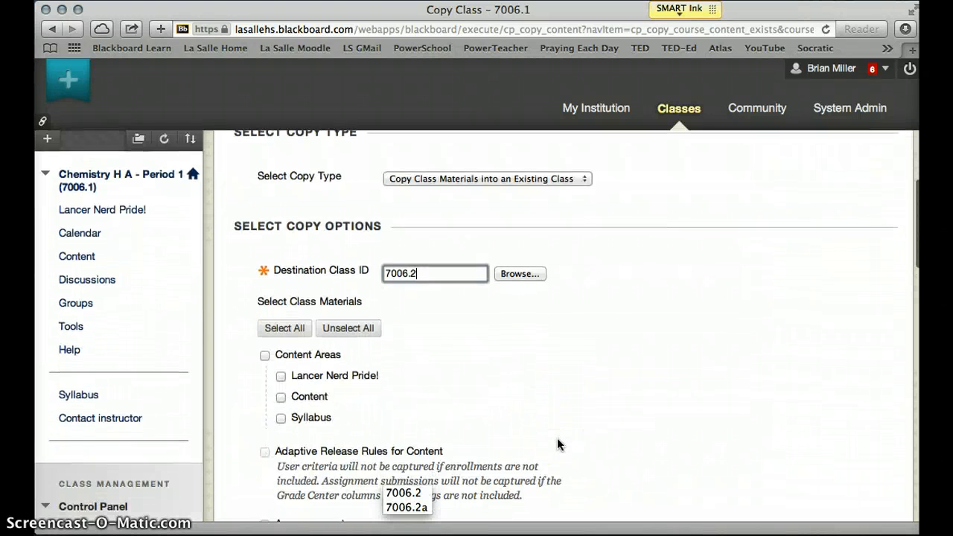
scroll(557, 445, down, 1)
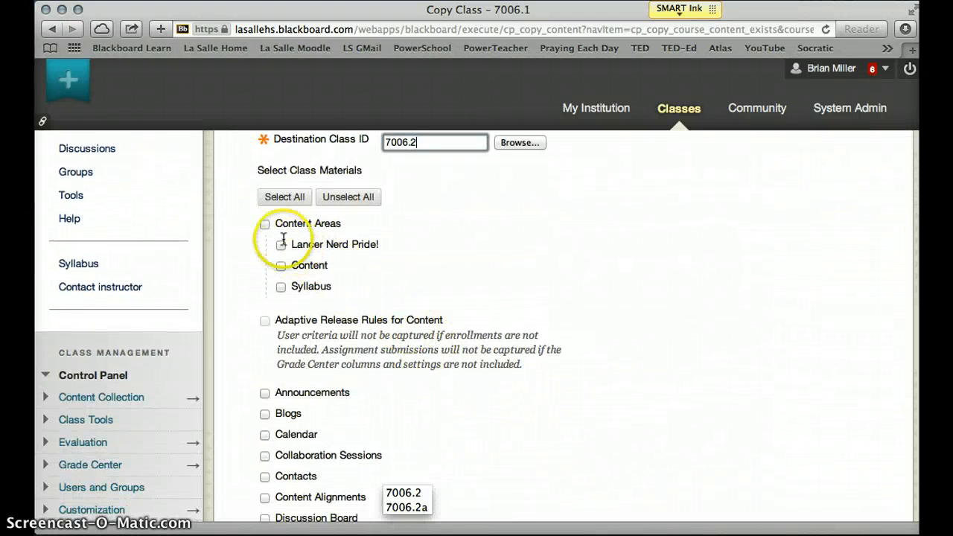
click(265, 225)
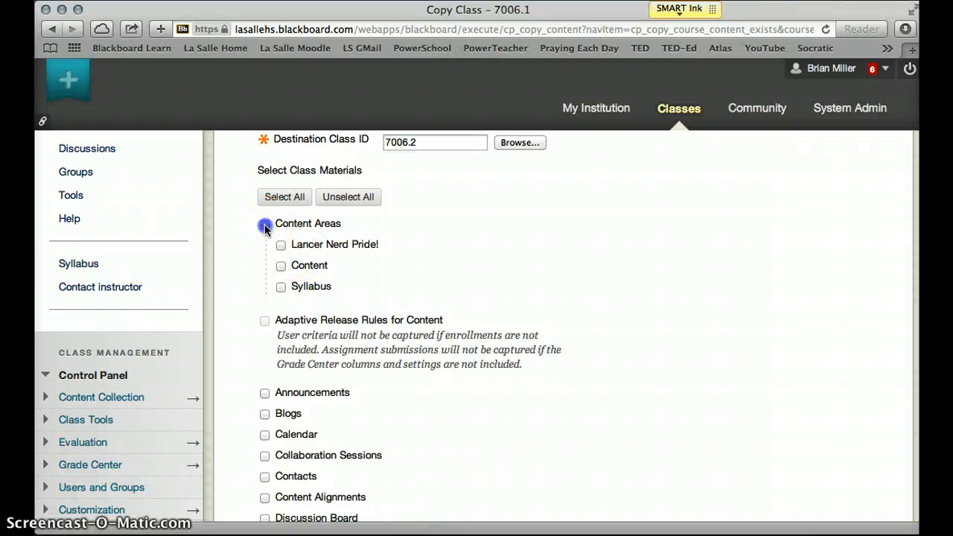
click(281, 288)
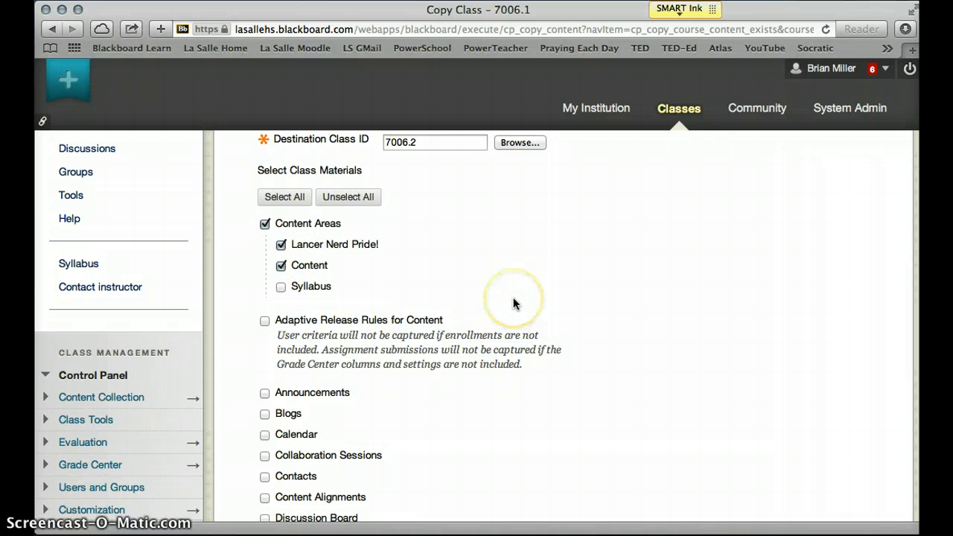
Review the remaining class material choices, the file attachment options and the enrollments option of the copy
scroll(514, 301, down, 5)
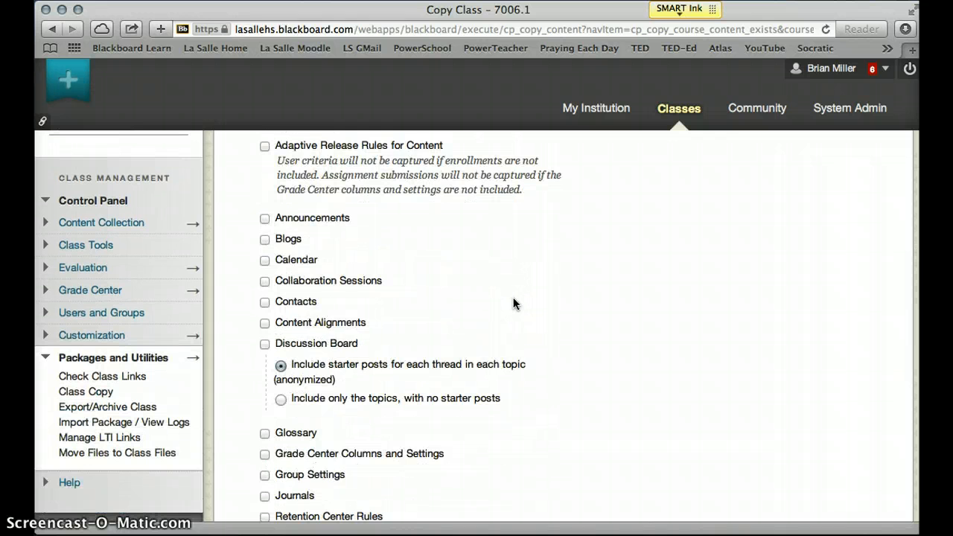
scroll(514, 302, down, 8)
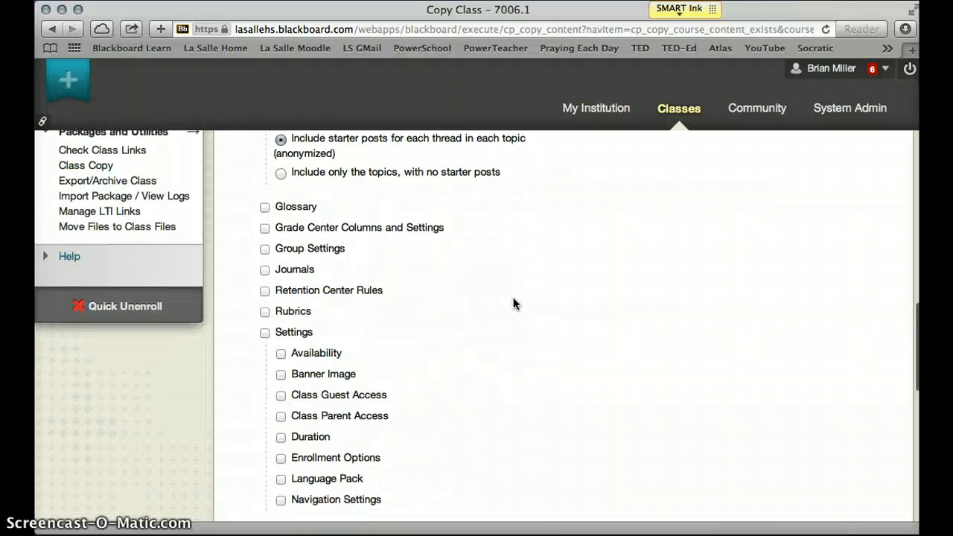
scroll(513, 304, down, 10)
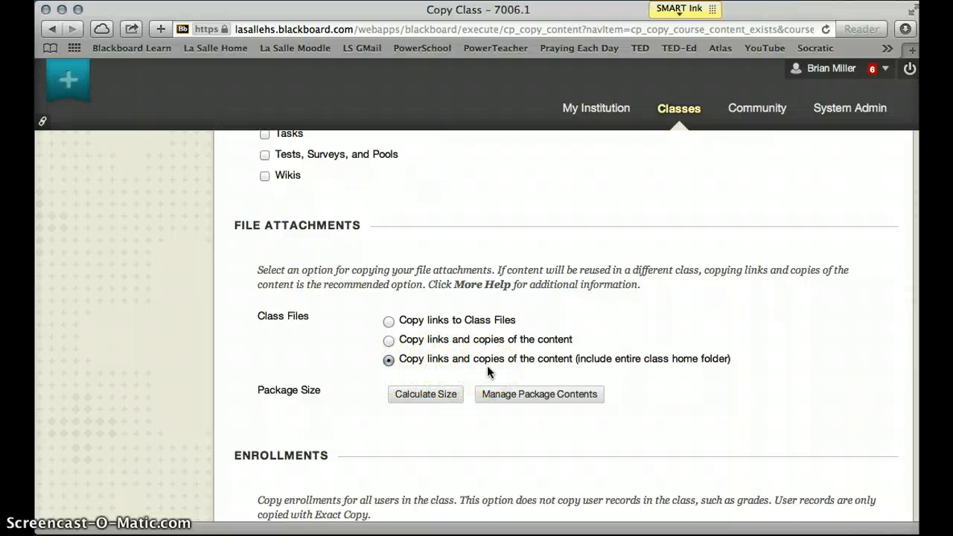
scroll(712, 383, down, 5)
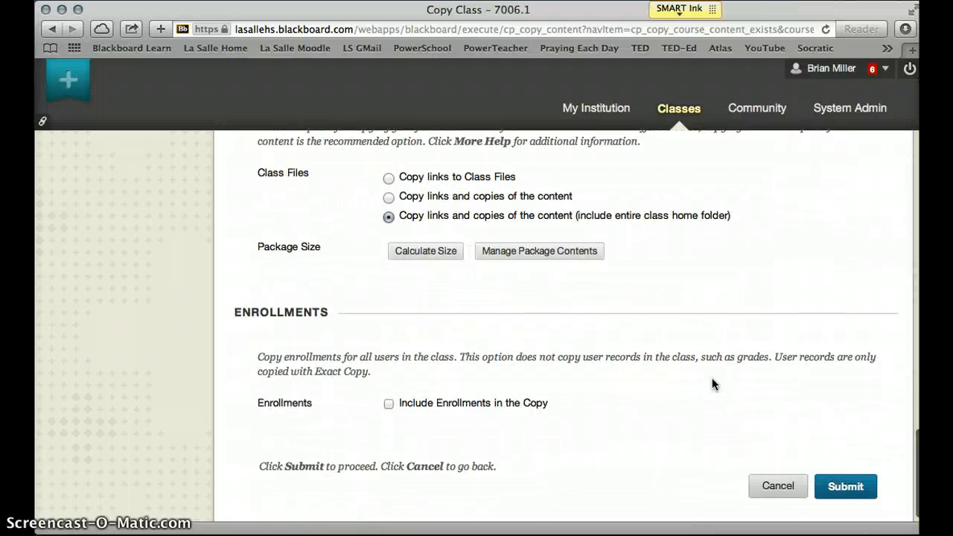